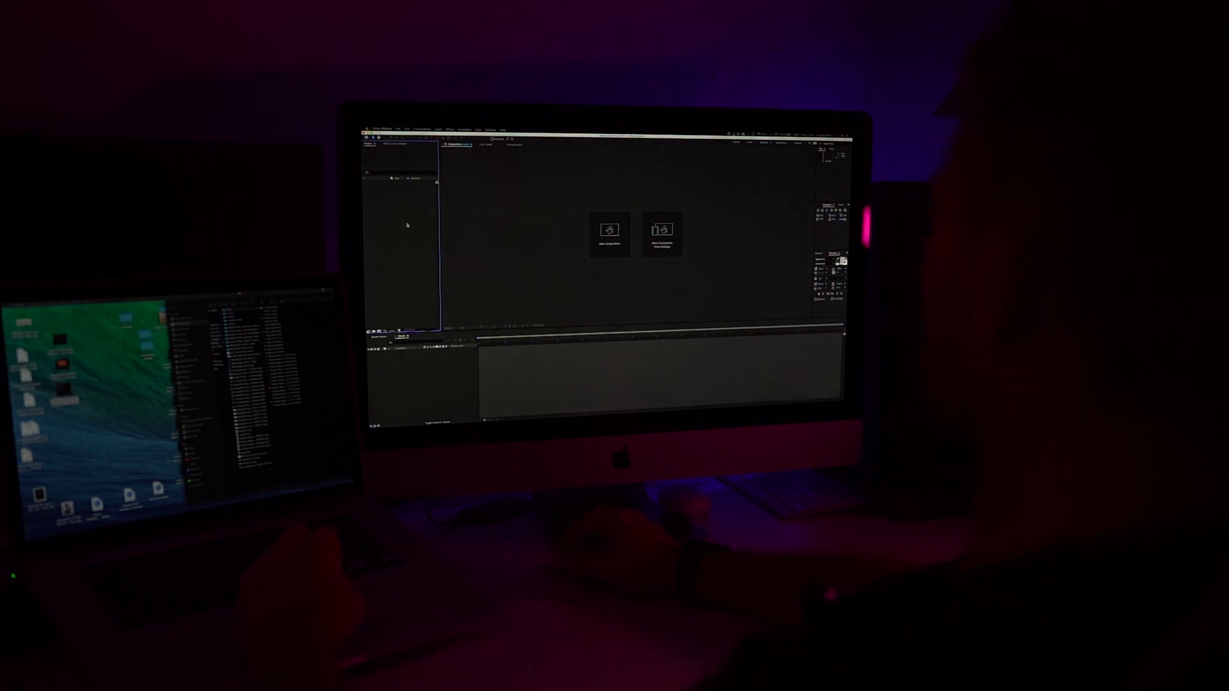
Step: Import the QuickTime clips apple 2.mov, Ginger apple.mov and ginger.mov into the project
double_click(407, 225)
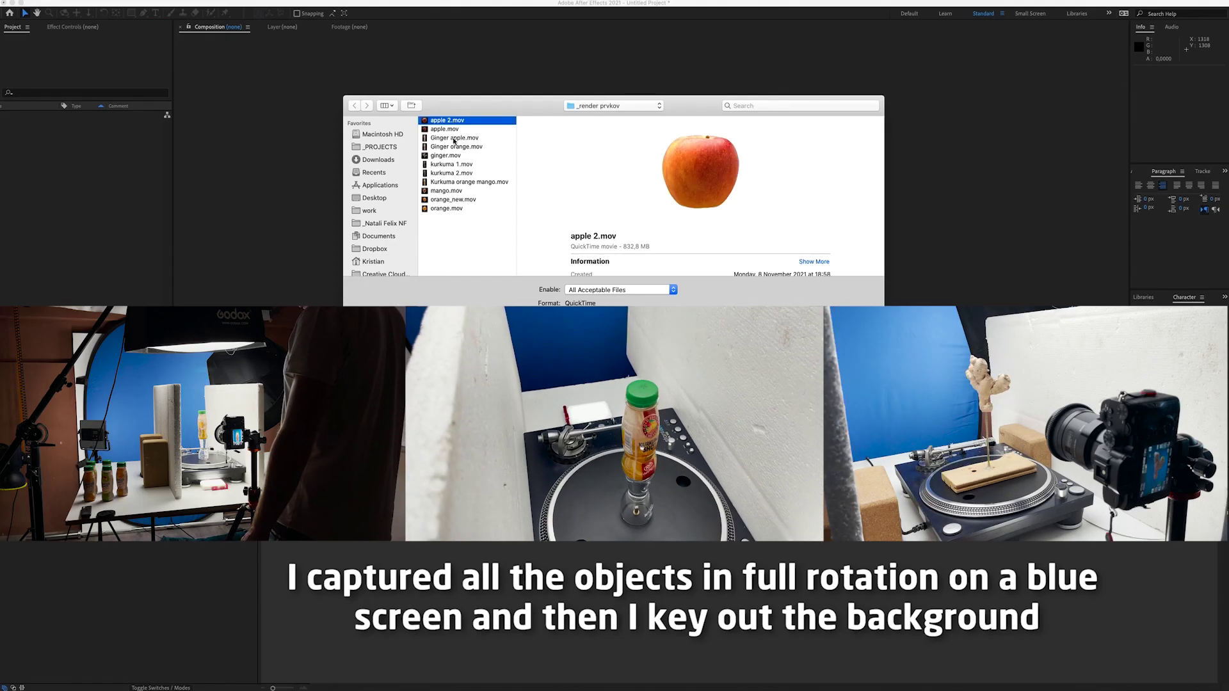
left_click(454, 139, "super")
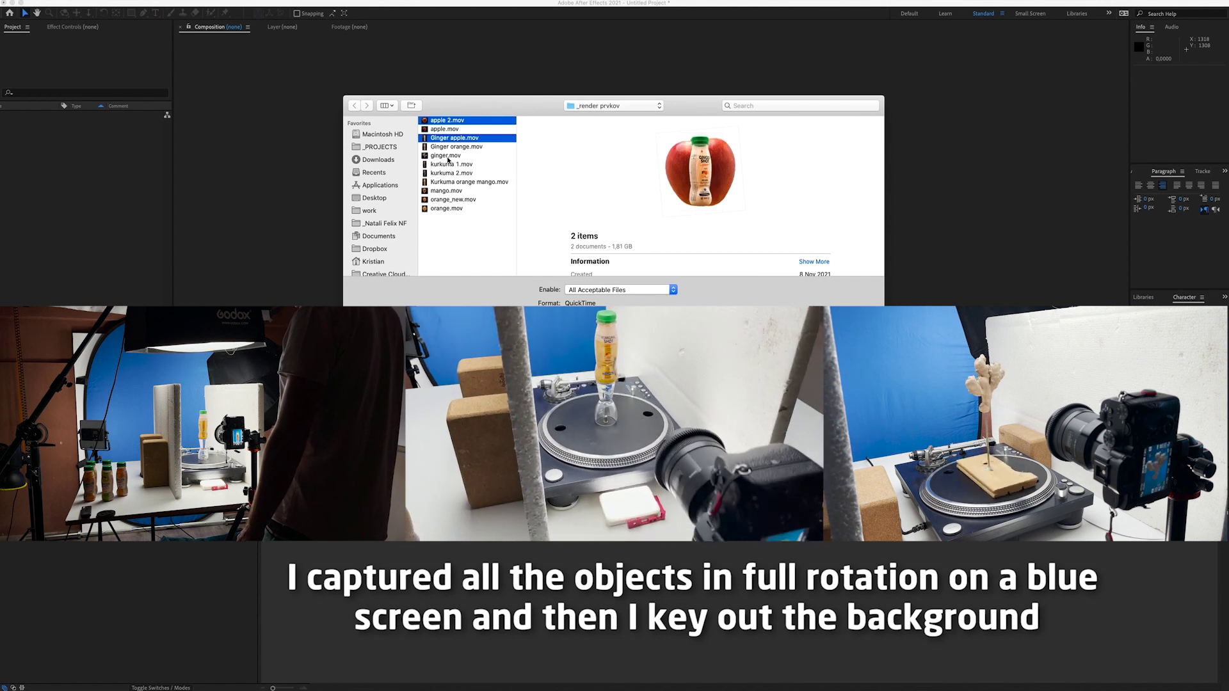
left_click(447, 155, "super")
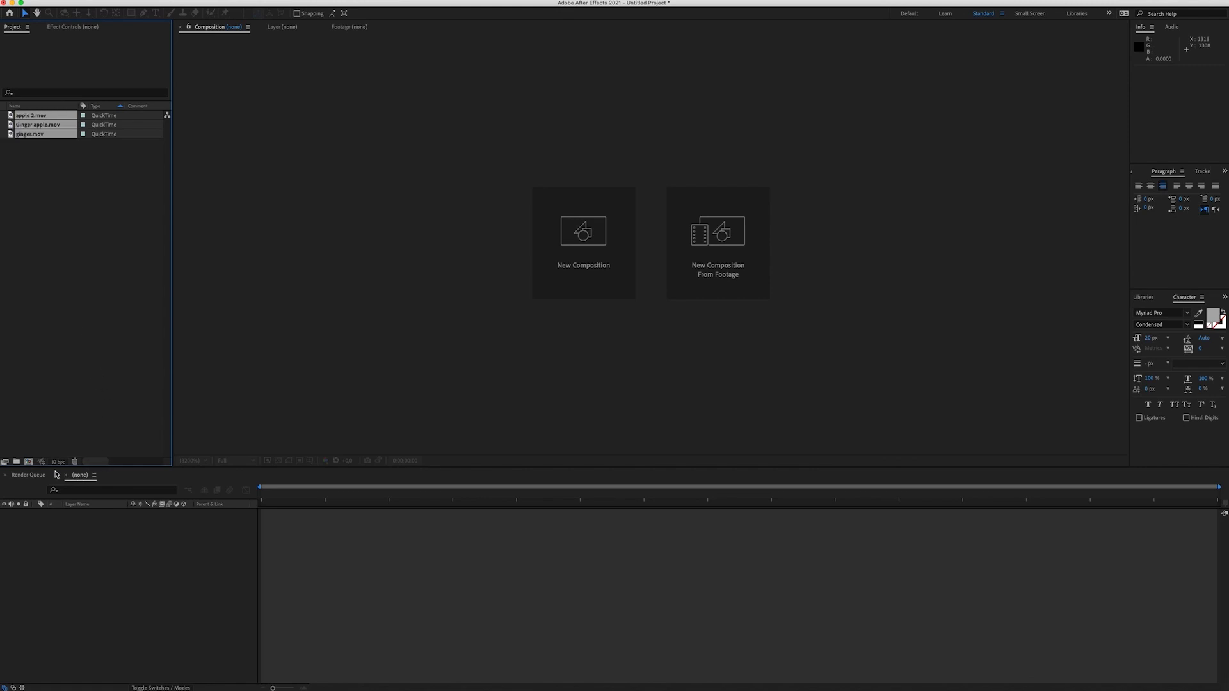
Step: Create the Ginger shot composition and place the three imported clips in it as layers
left_click(28, 462)
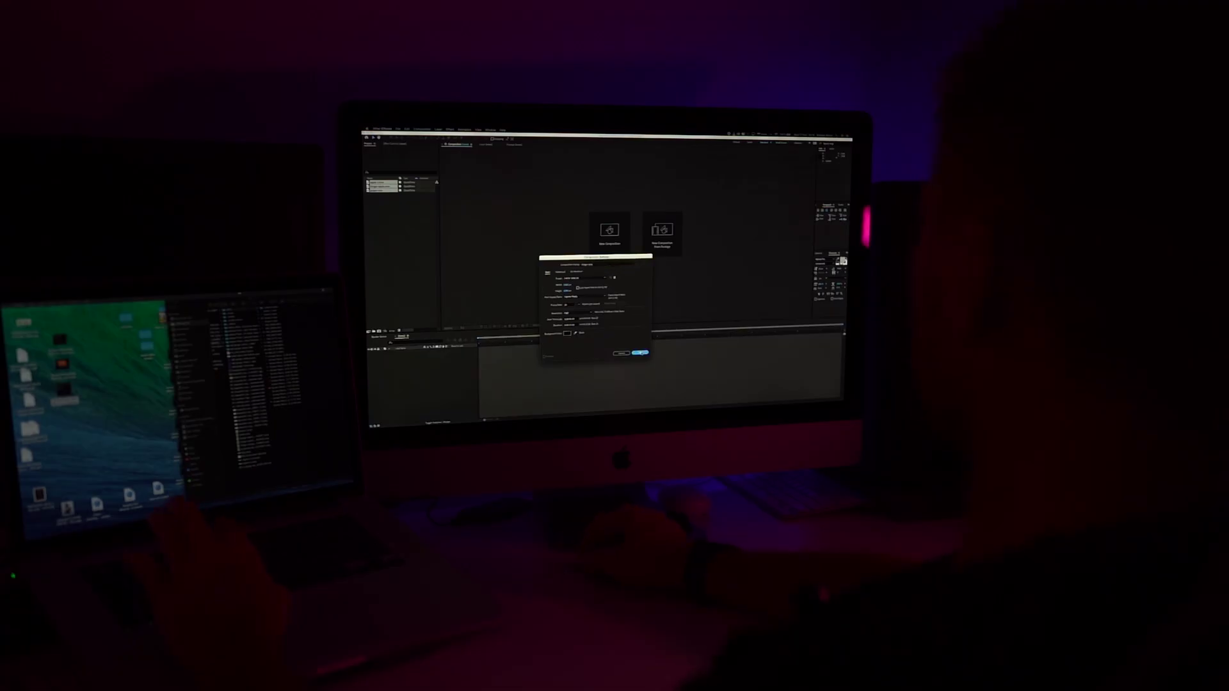
left_click(640, 353)
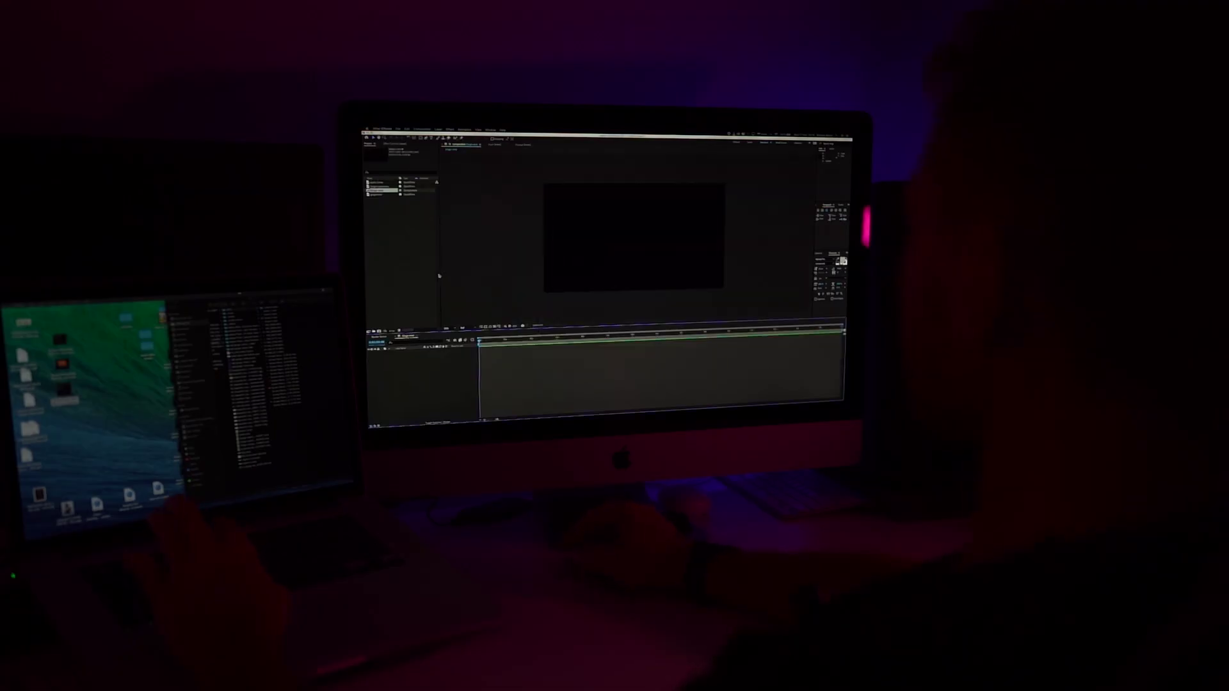
left_click(380, 183)
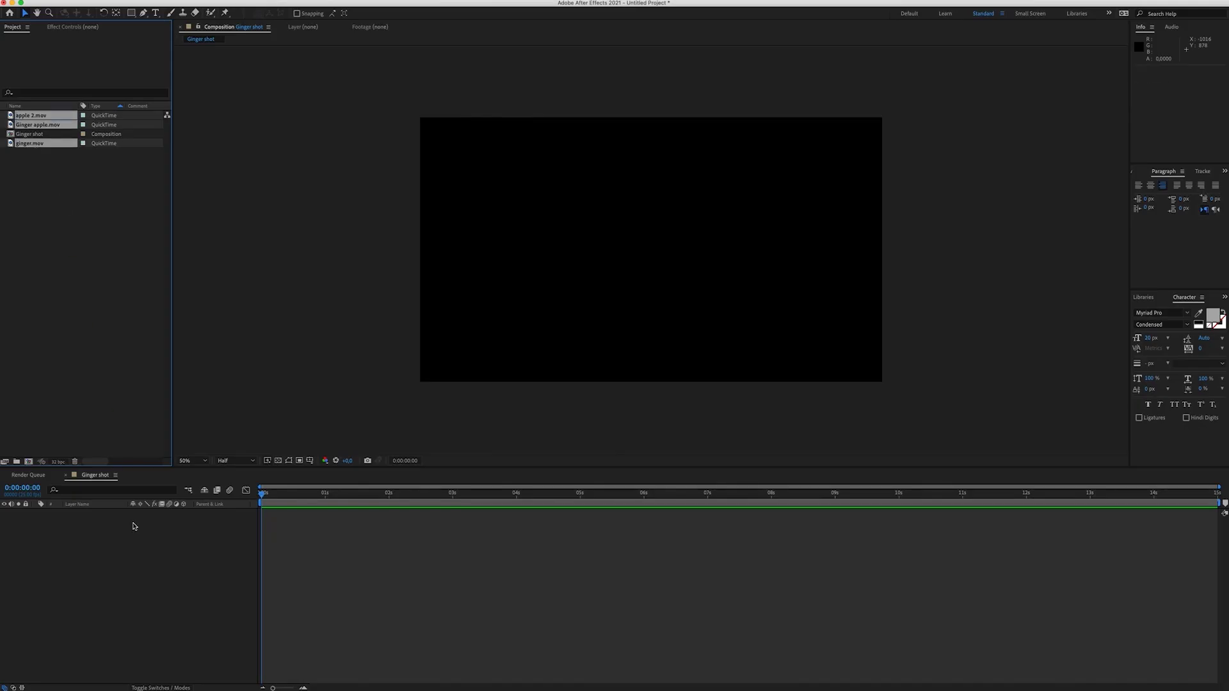
left_click_drag(133, 526, 141, 569)
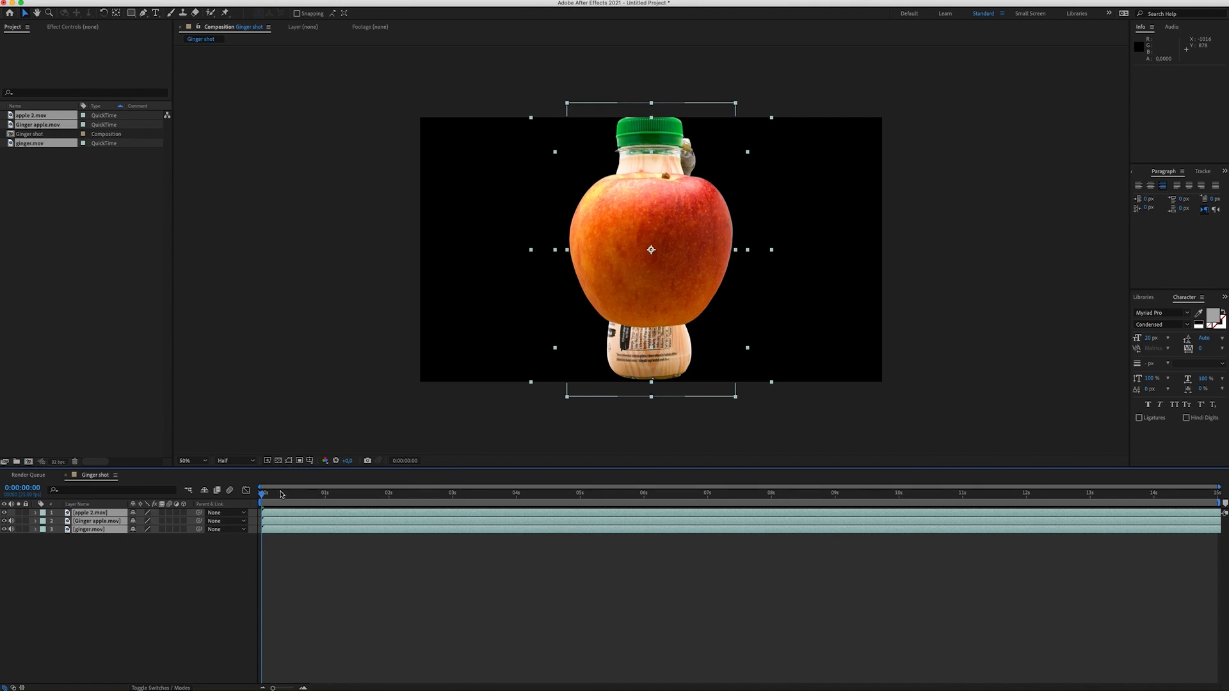
left_click(197, 554)
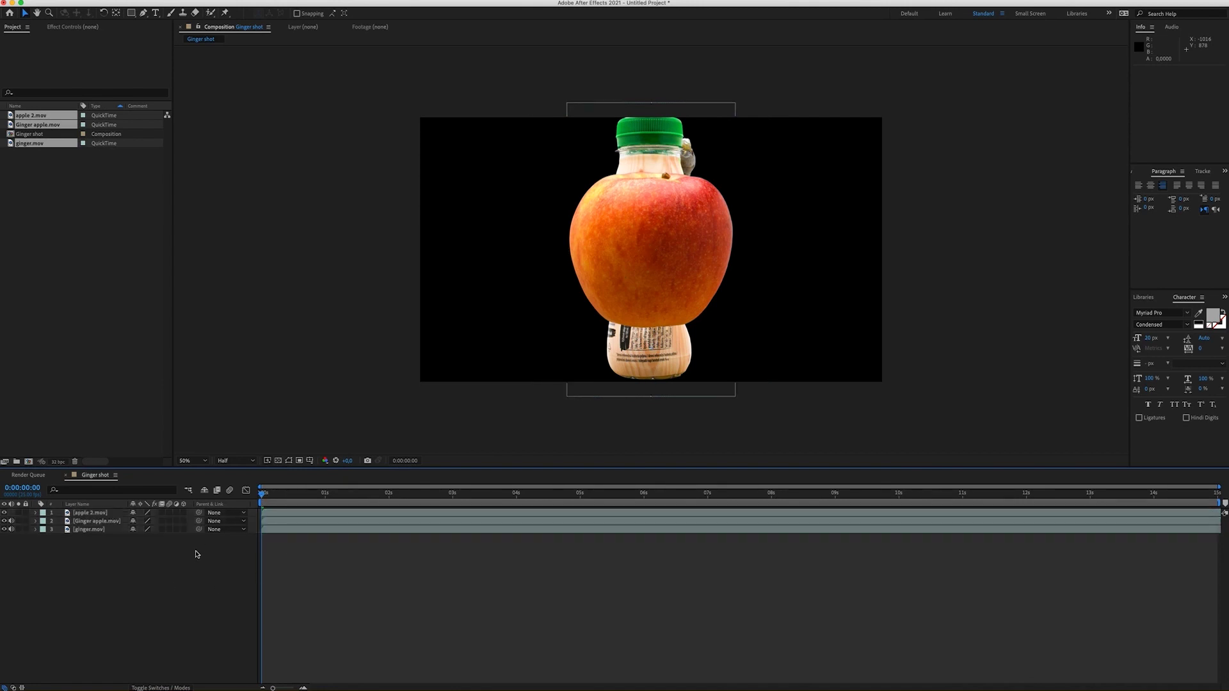
Step: Add a new Camera 1 layer to the composition with default settings
right_click(159, 571)
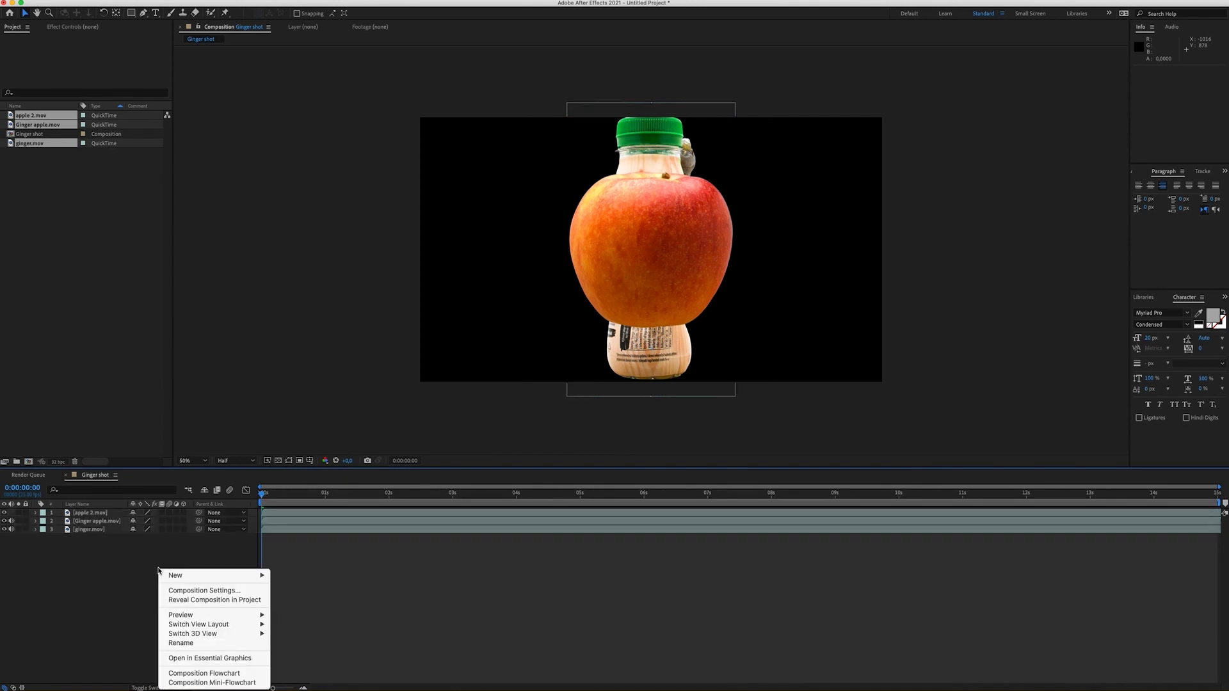
mouse_move(205, 579)
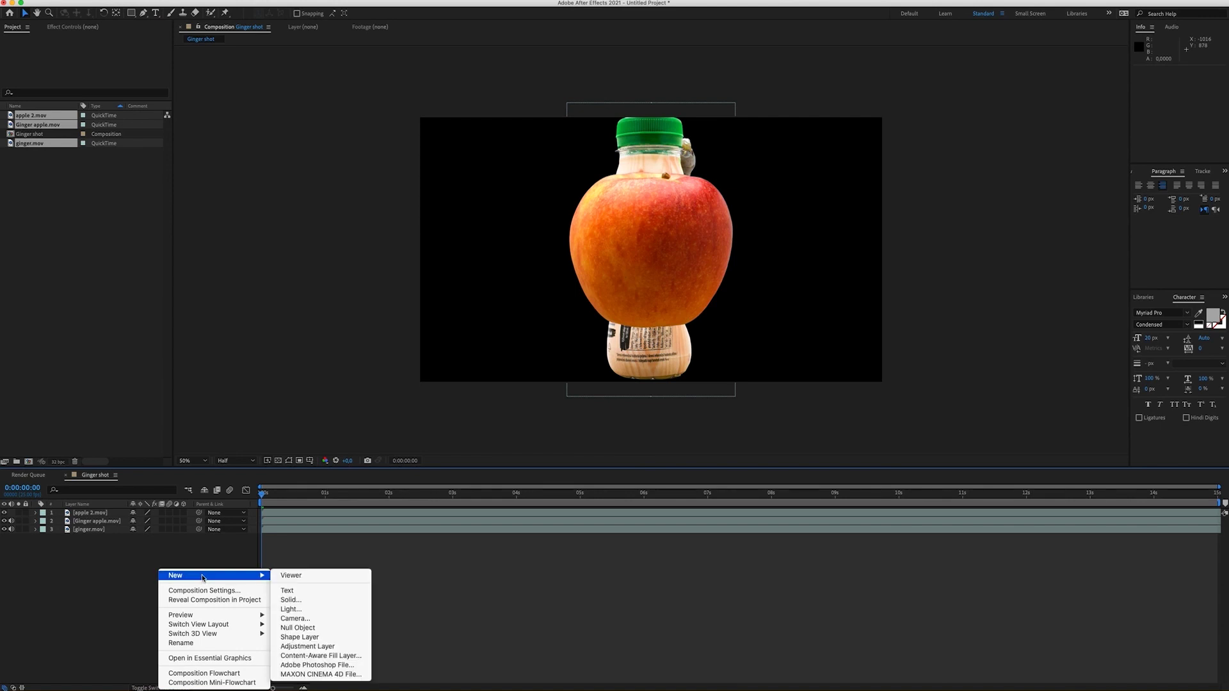
left_click(307, 621)
left_click(796, 401)
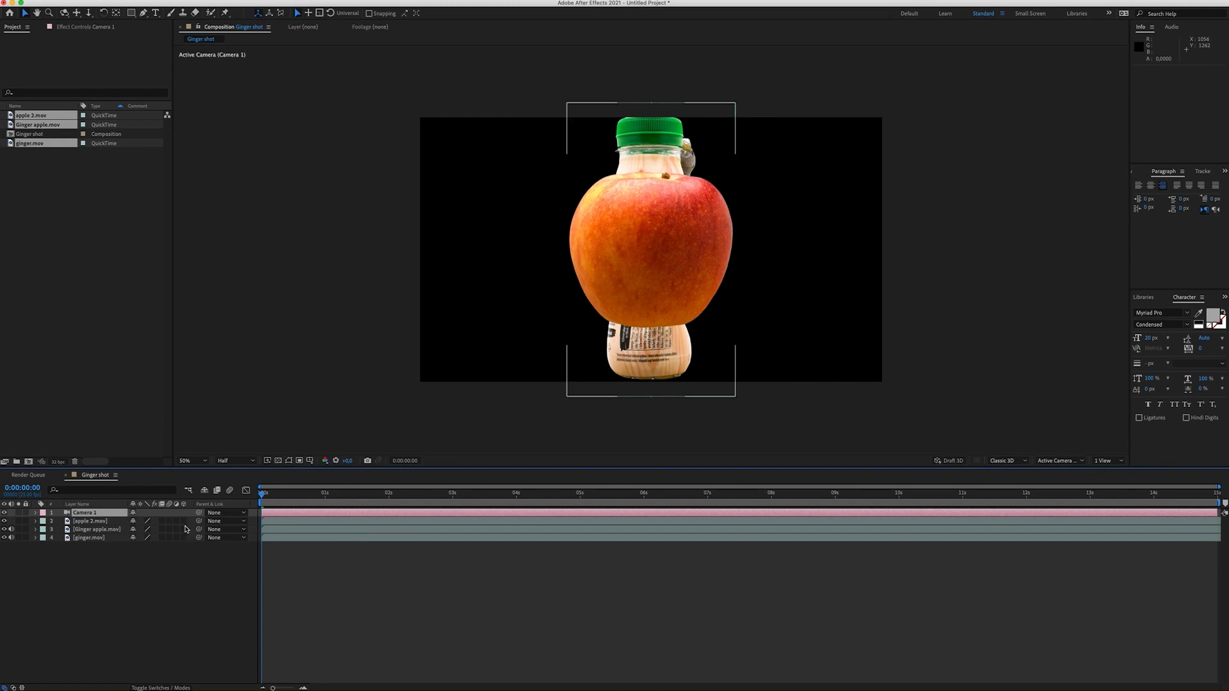
Step: Turn on the 3D Layer switch for apple 2, Ginger apple and ginger layers
left_click(102, 522)
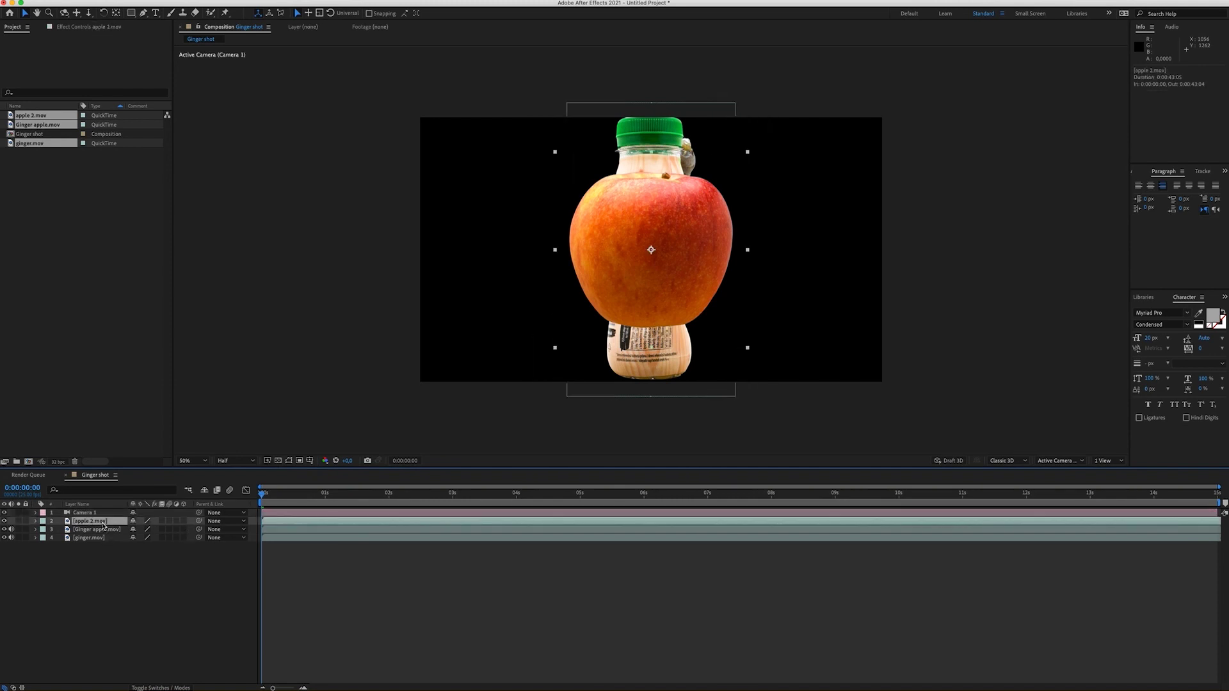
left_click(102, 537, "shift")
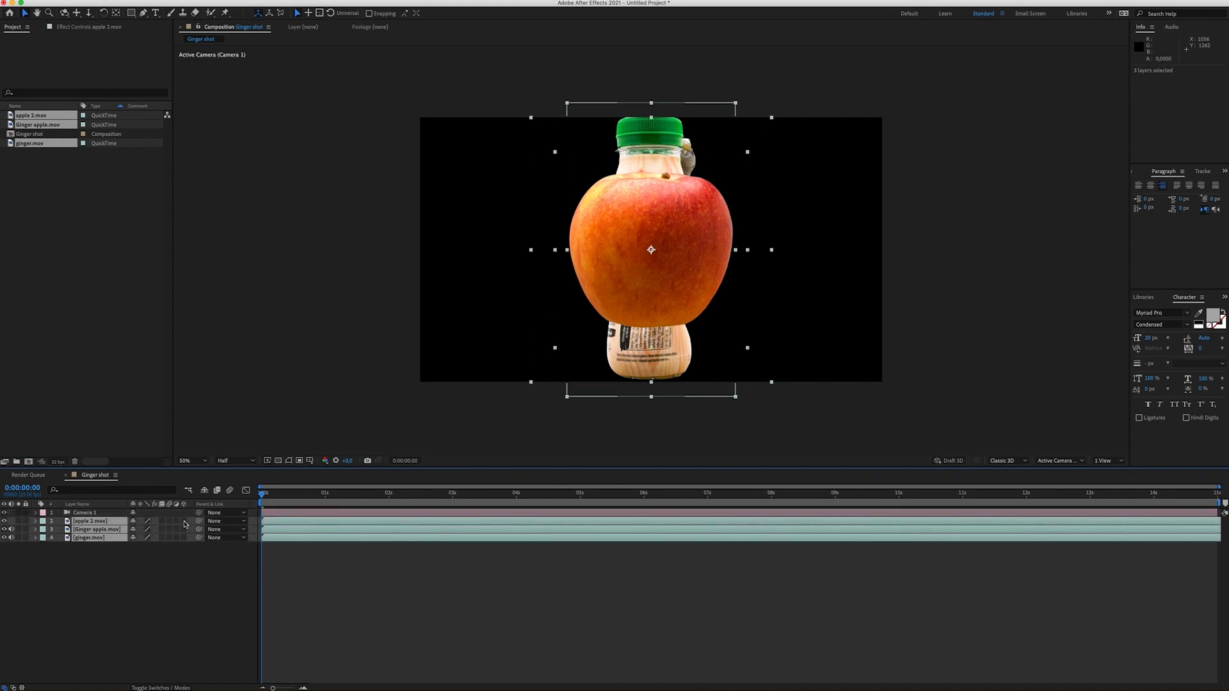
left_click(183, 522)
left_click(182, 585)
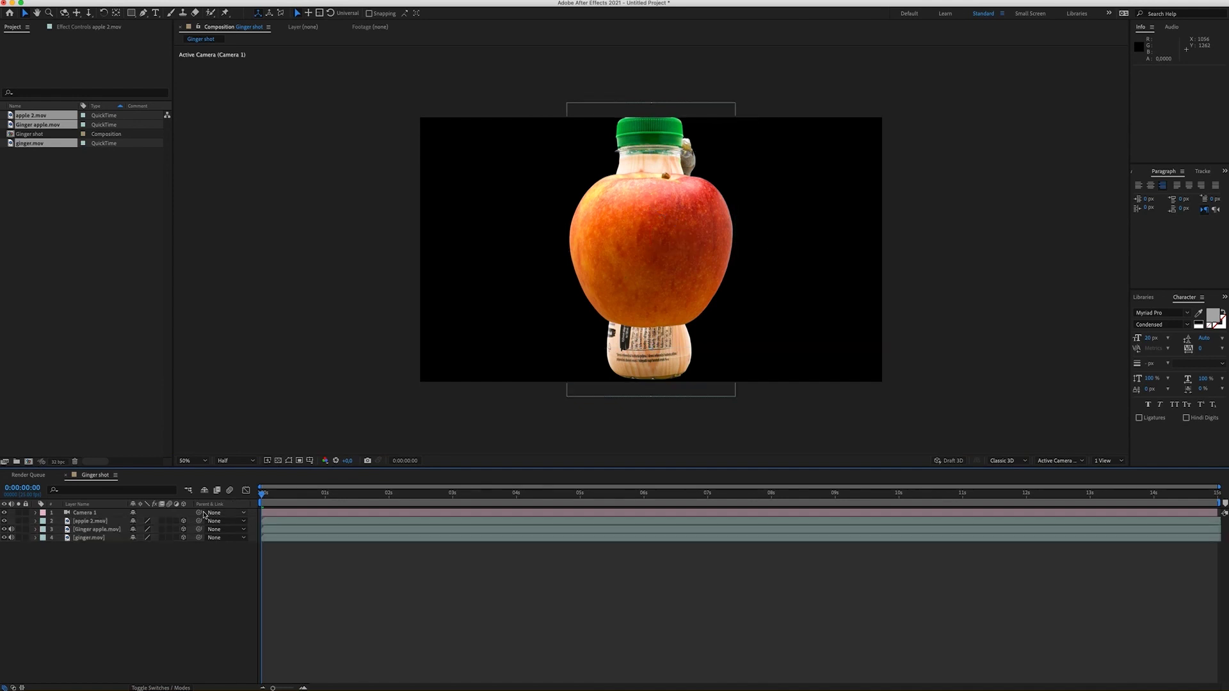
Step: Orbit Camera 1 around the scene to view the 3D layers
left_click(94, 514)
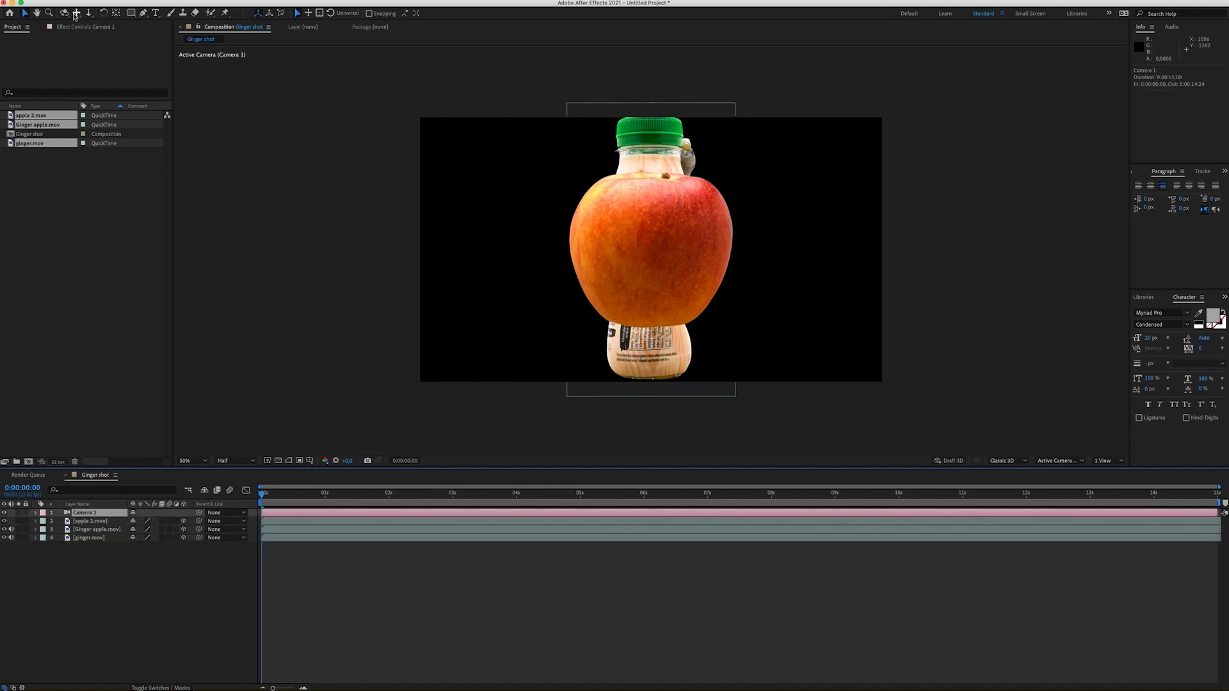
left_click(63, 13)
left_click_drag(674, 279, 718, 247)
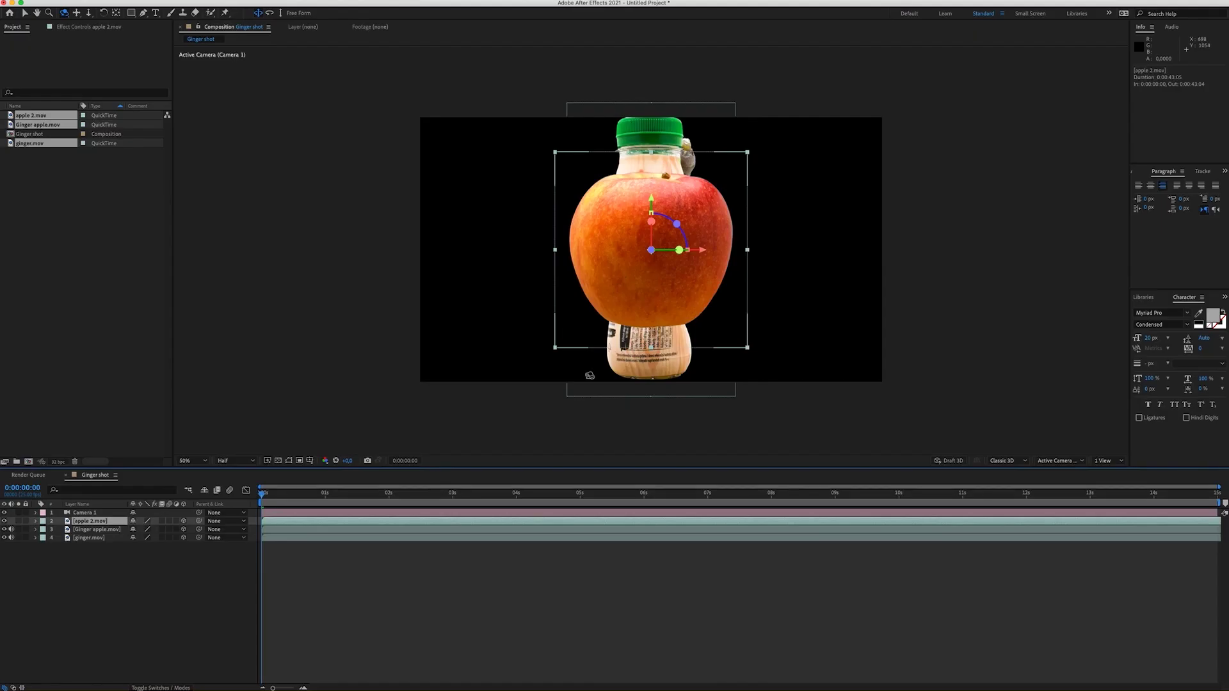
Step: Move the apple left of the bottle and the ginger right of it along X
key("comma")
key("period")
key("v")
left_click_drag(691, 251, 577, 262)
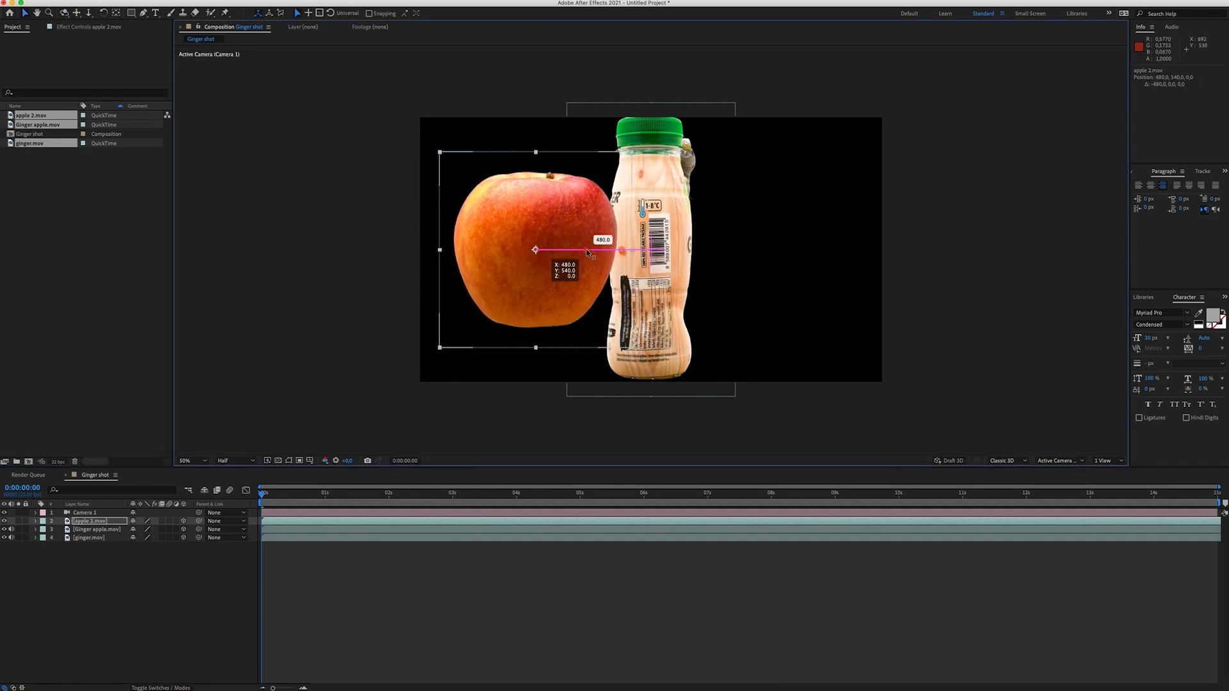
left_click(85, 538)
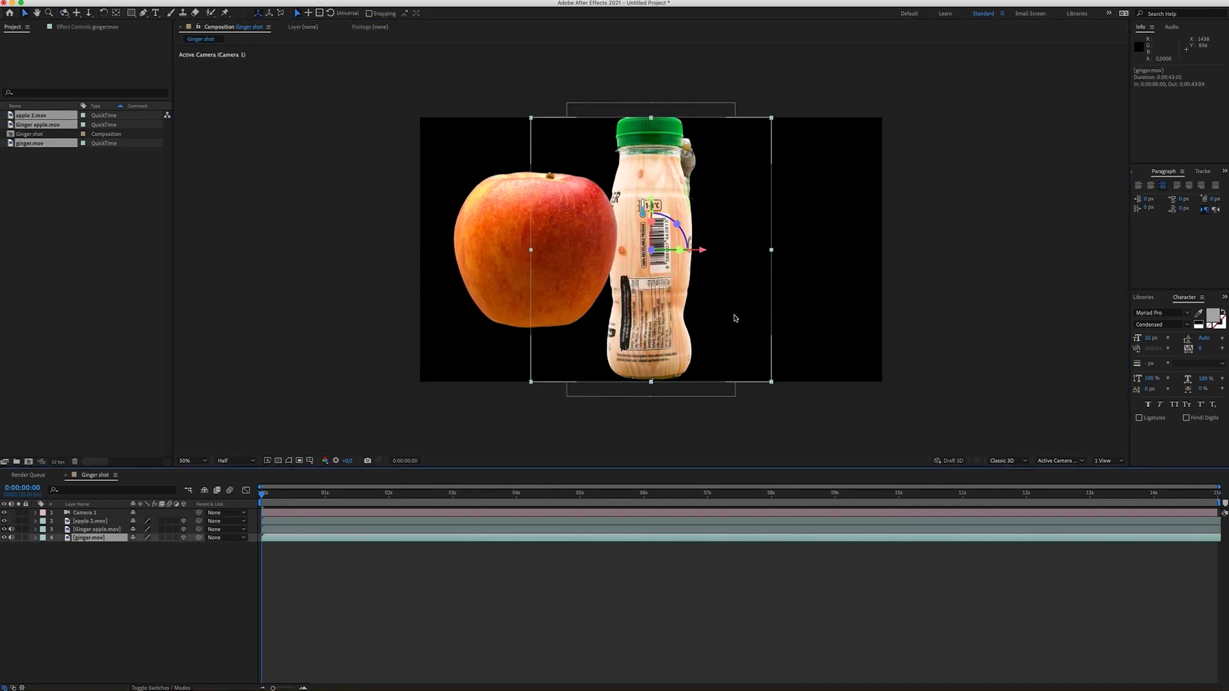
left_click_drag(704, 251, 735, 252)
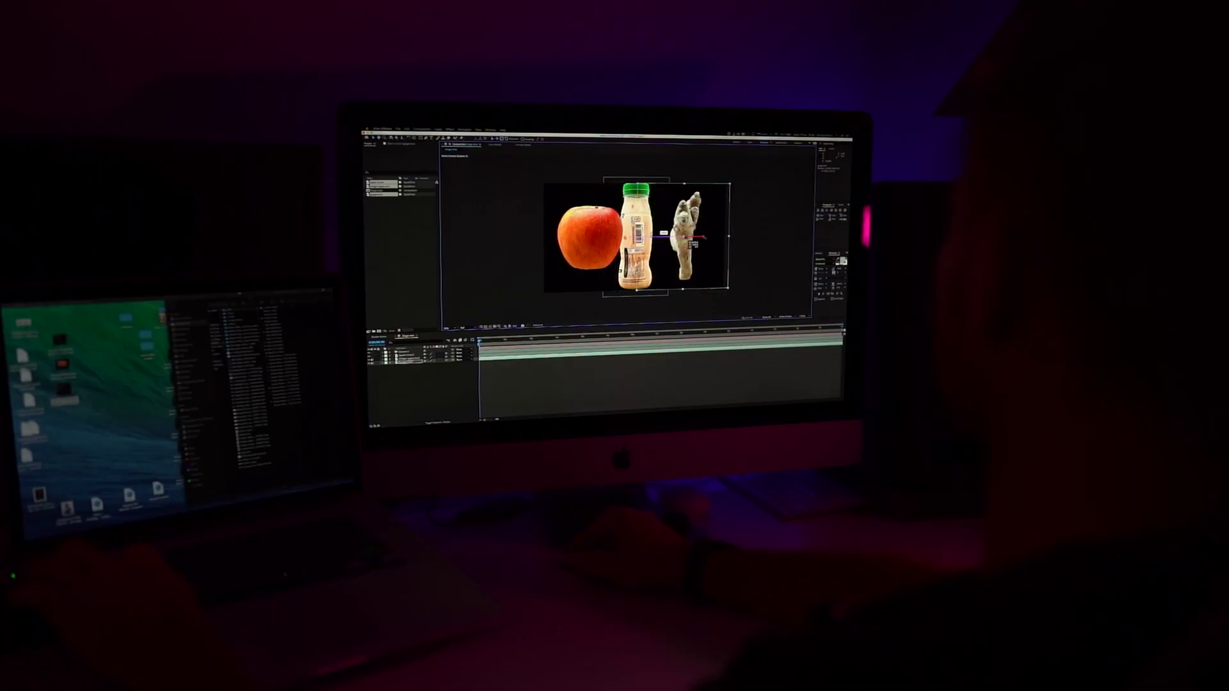
left_click(427, 381)
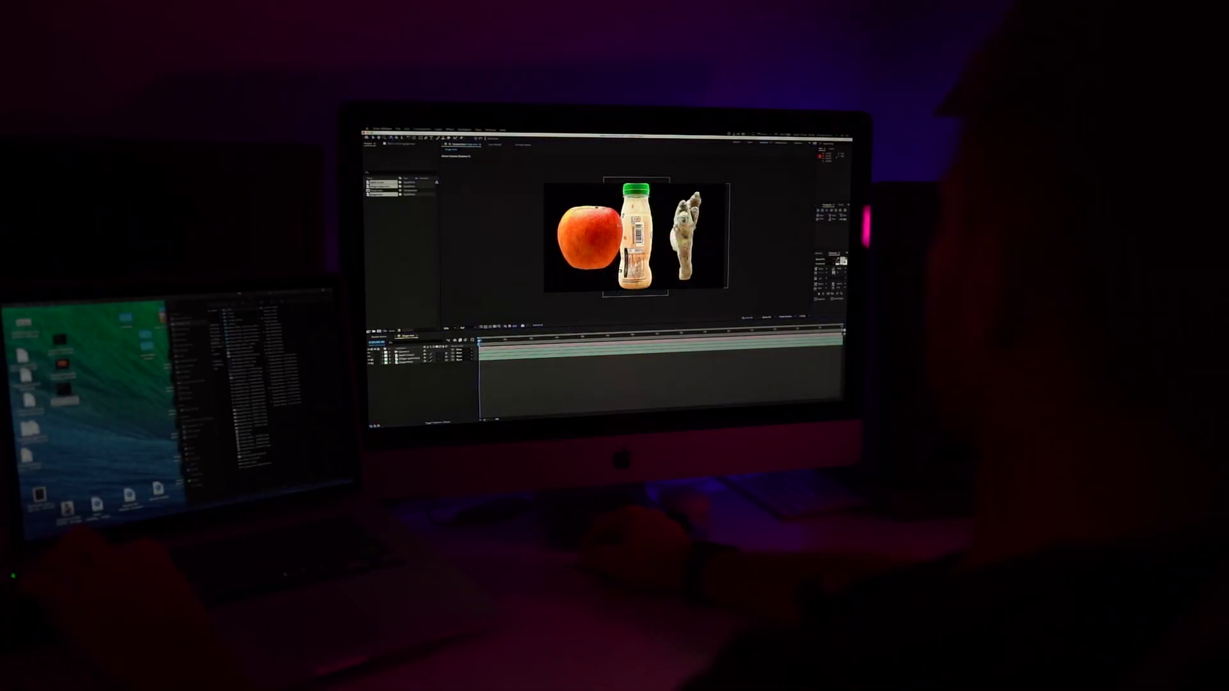
Step: Orbit the camera to check the layers' spacing and depth
left_click_drag(631, 238, 644, 238)
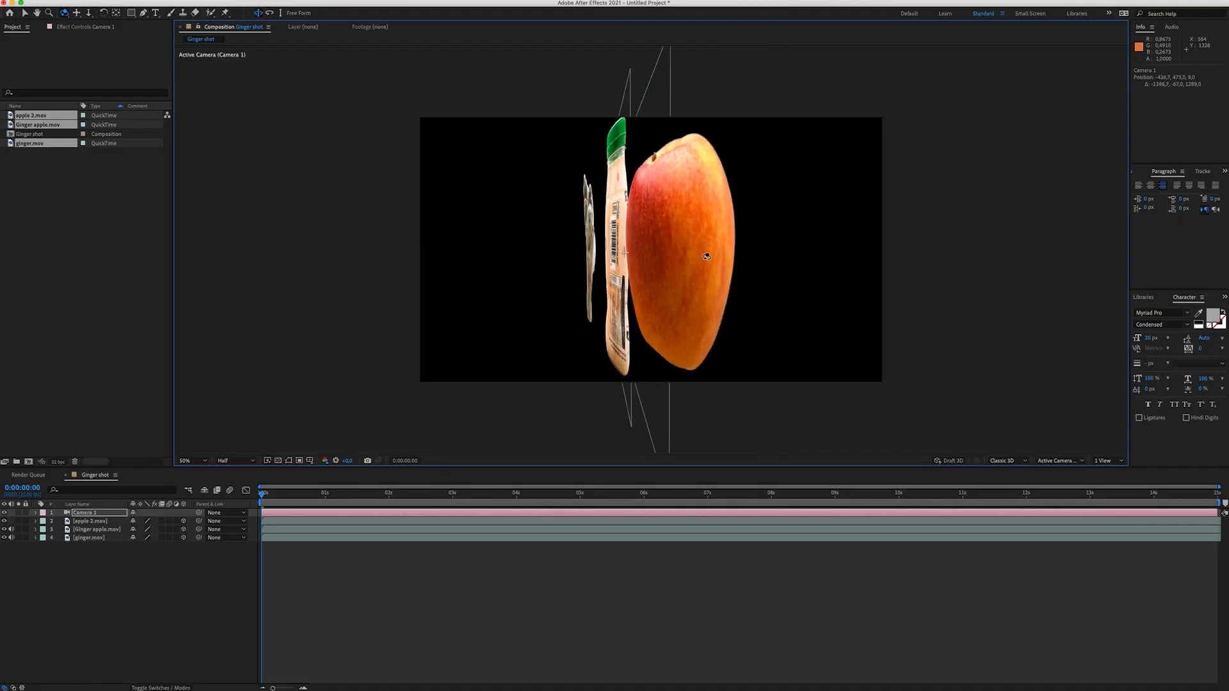
left_click_drag(706, 256, 648, 262)
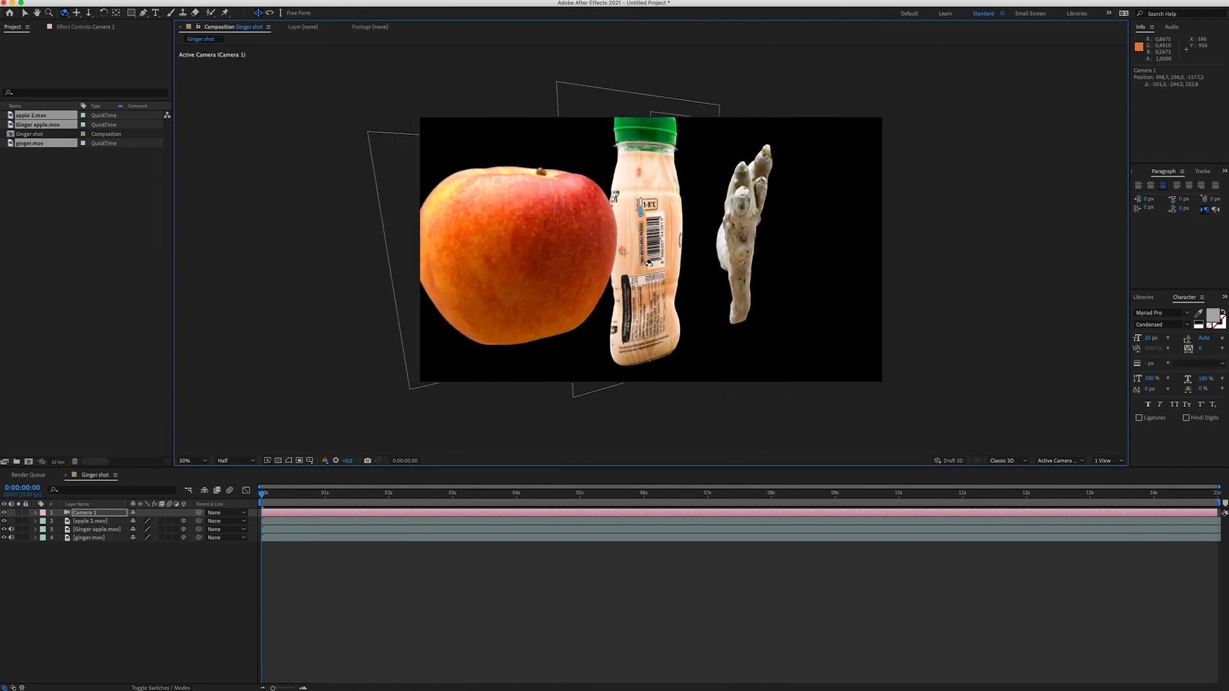
left_click(142, 598)
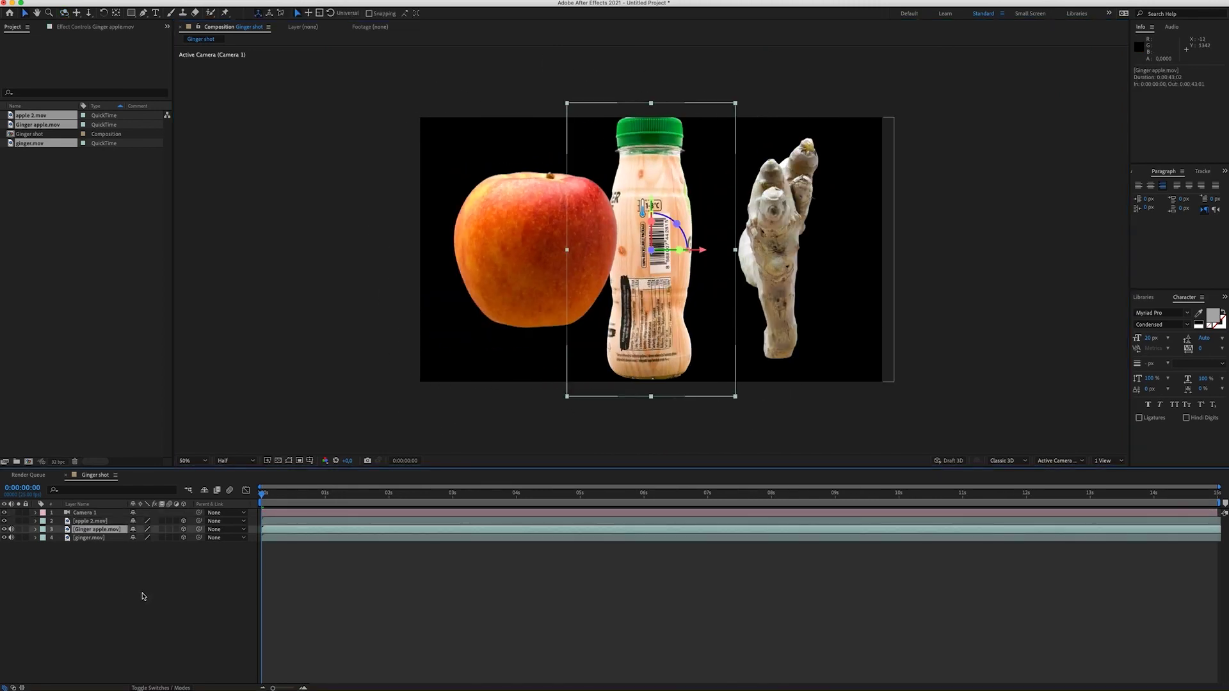
Step: Add a Null 1 layer and make it 3D
left_click(143, 596)
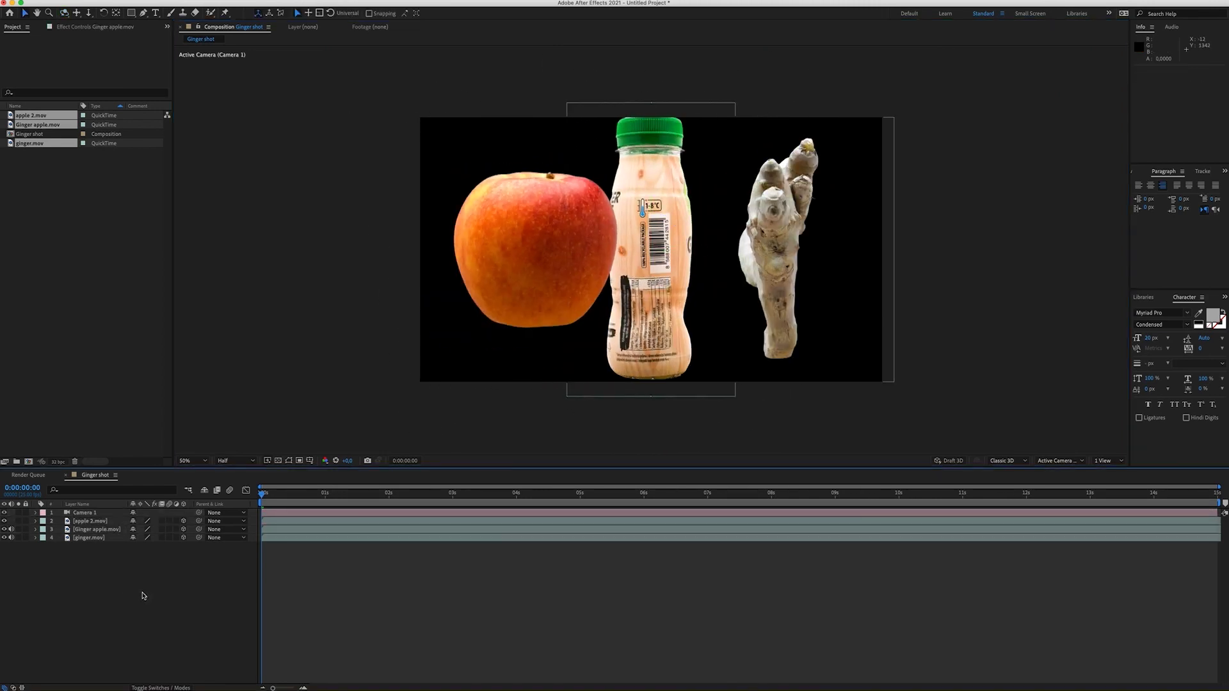
right_click(142, 596)
mouse_move(176, 579)
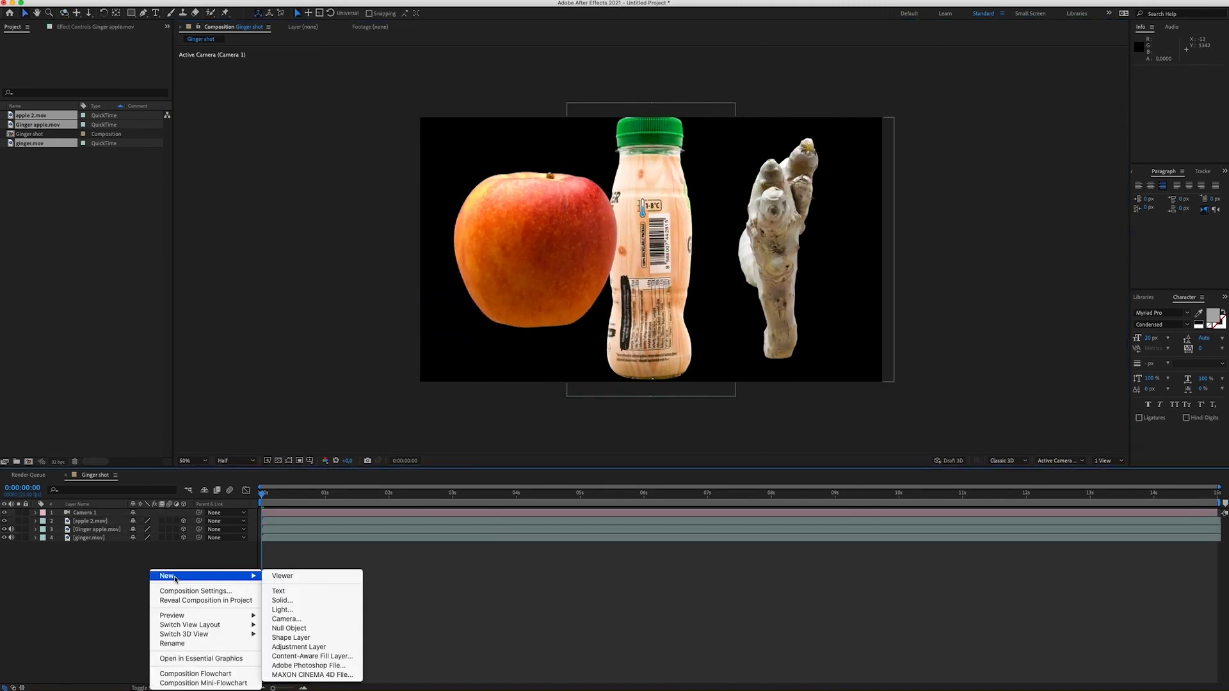
left_click(296, 630)
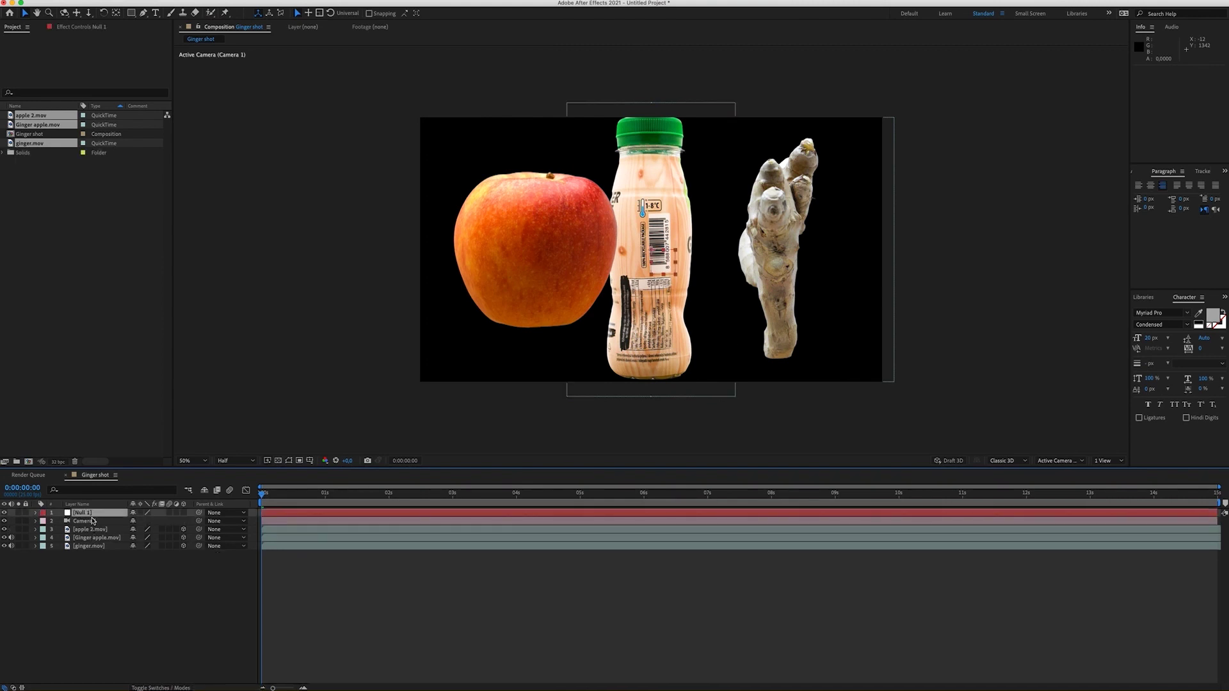
left_click(183, 513)
Step: Switch the viewer to a 2 Views layout, then select each layer from Null 1 to ginger.mov
left_click(1121, 460)
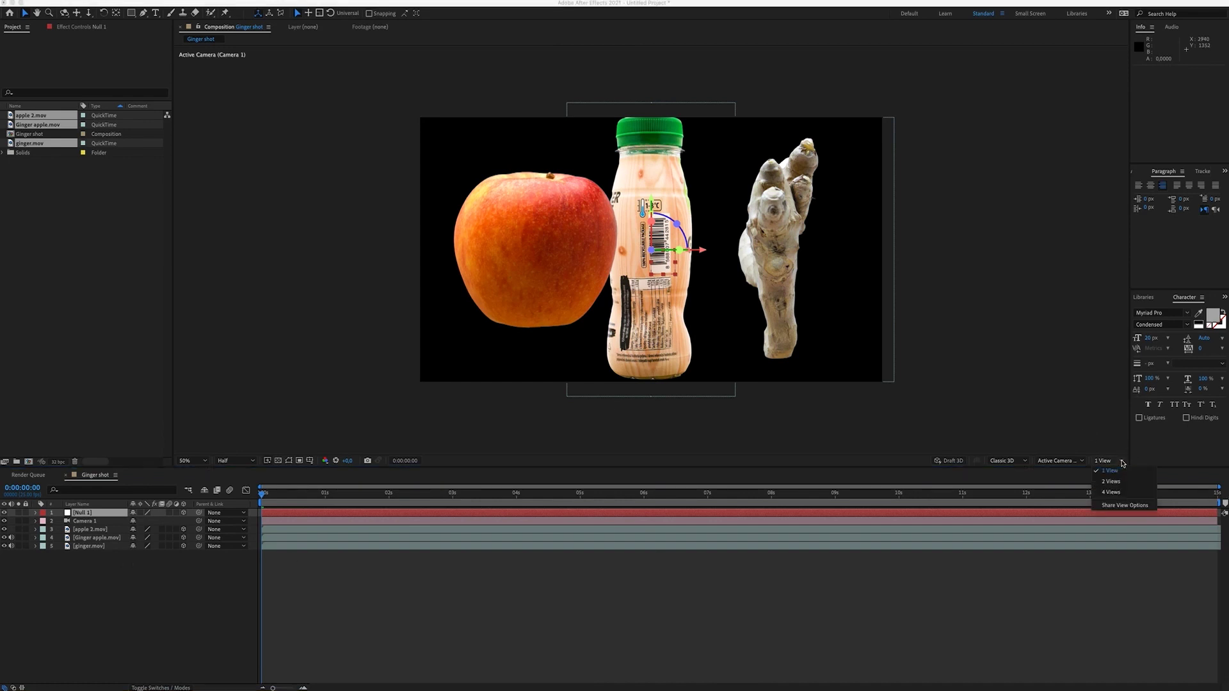
left_click(1114, 484)
key("super+a")
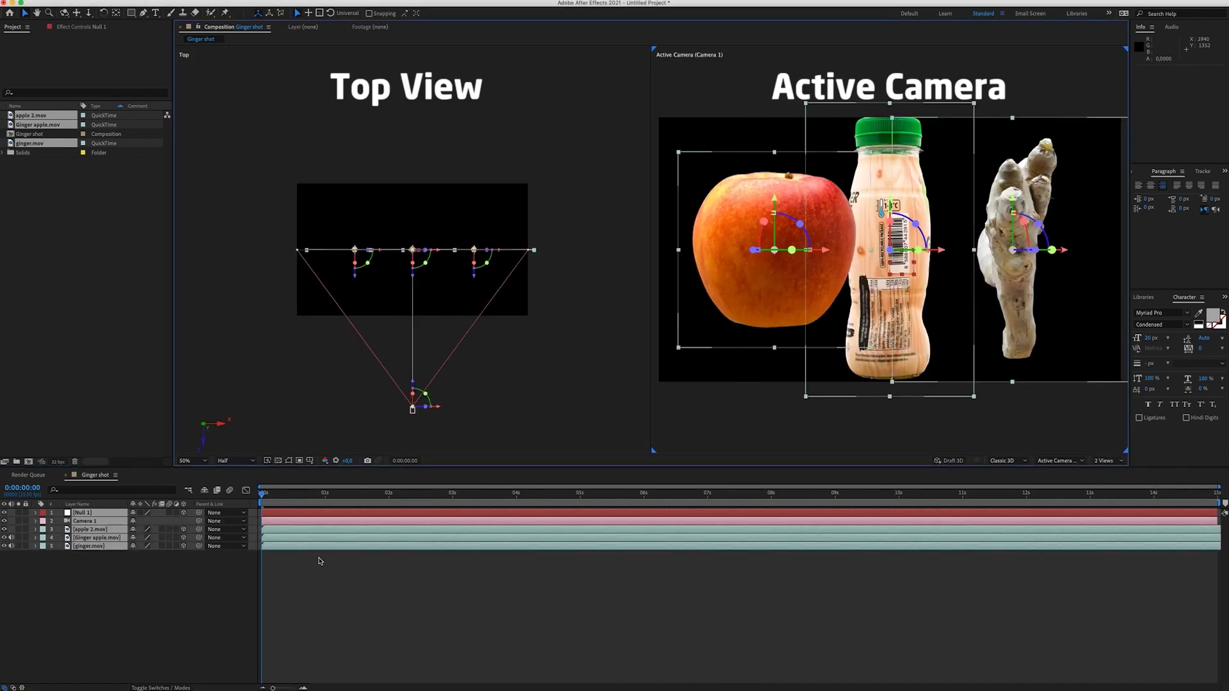
left_click(115, 611)
left_click(101, 513)
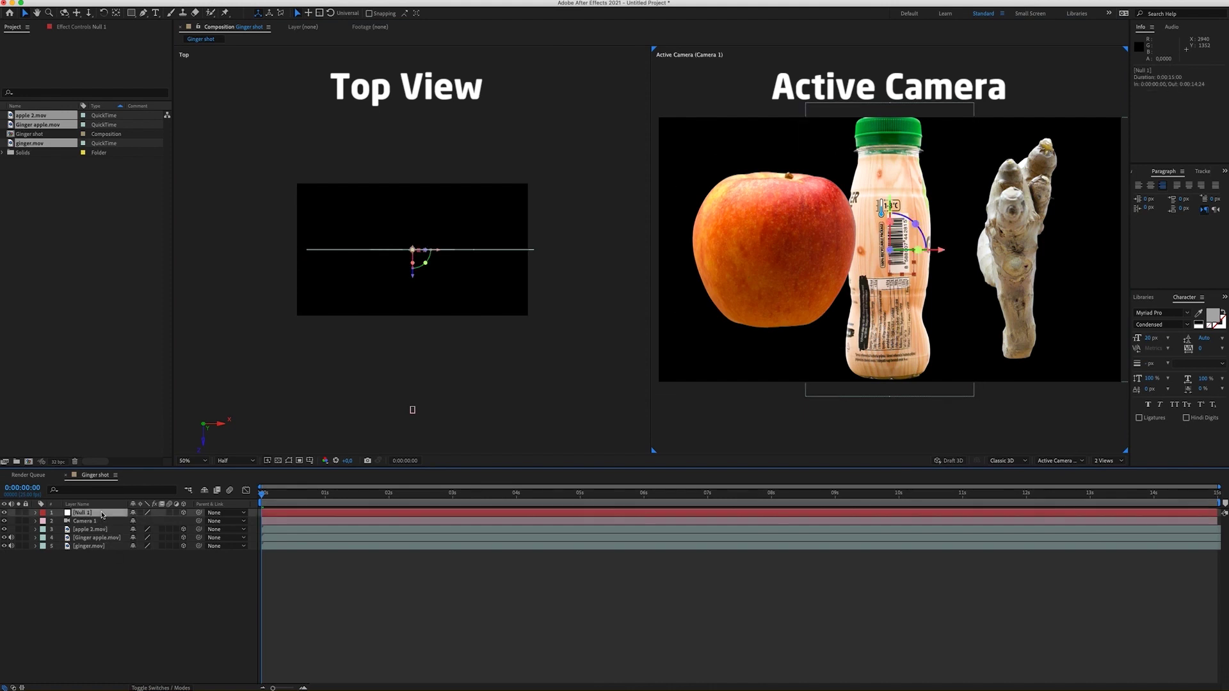
left_click(90, 521)
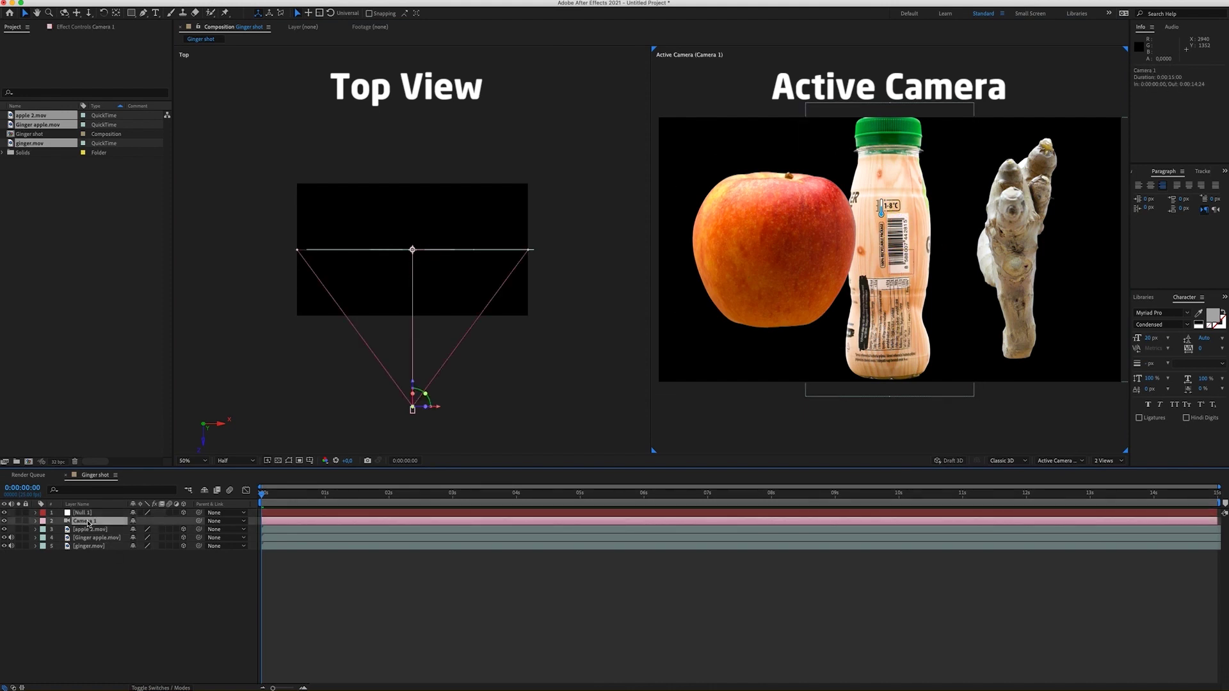
left_click(89, 529)
left_click(93, 538)
left_click(90, 546)
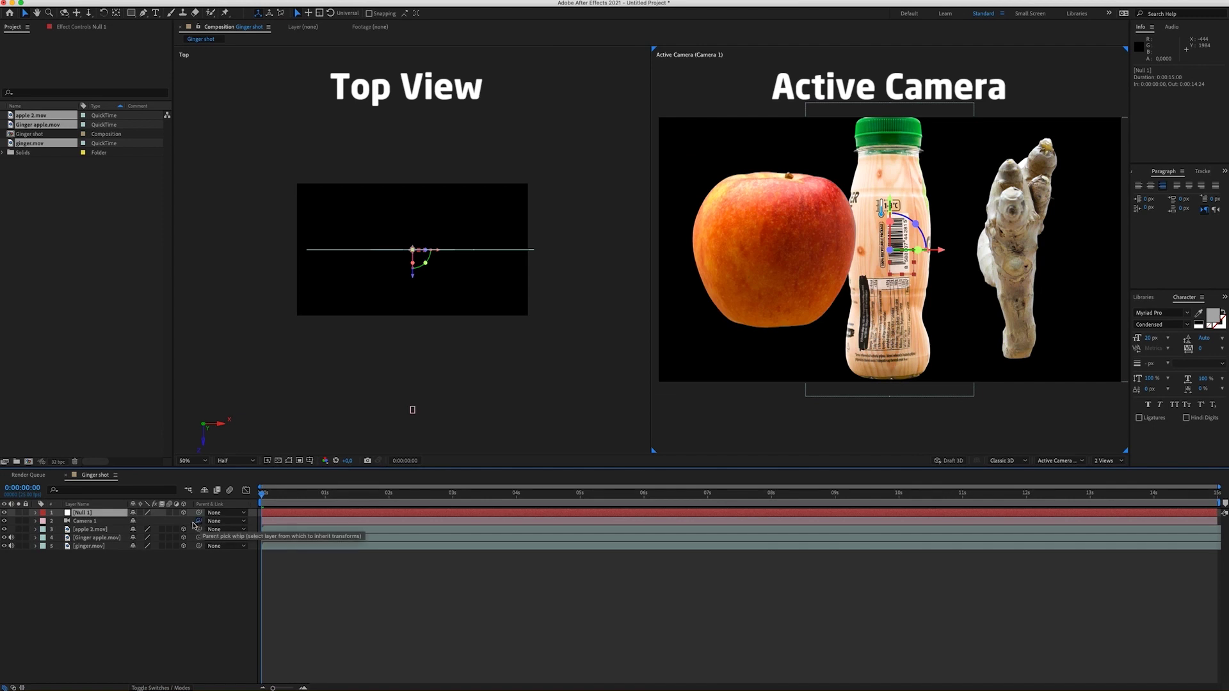
Step: Parent Camera 1 to Null 1 and test the orbit by rotating the null's Y Rotation
left_click_drag(200, 523, 96, 515)
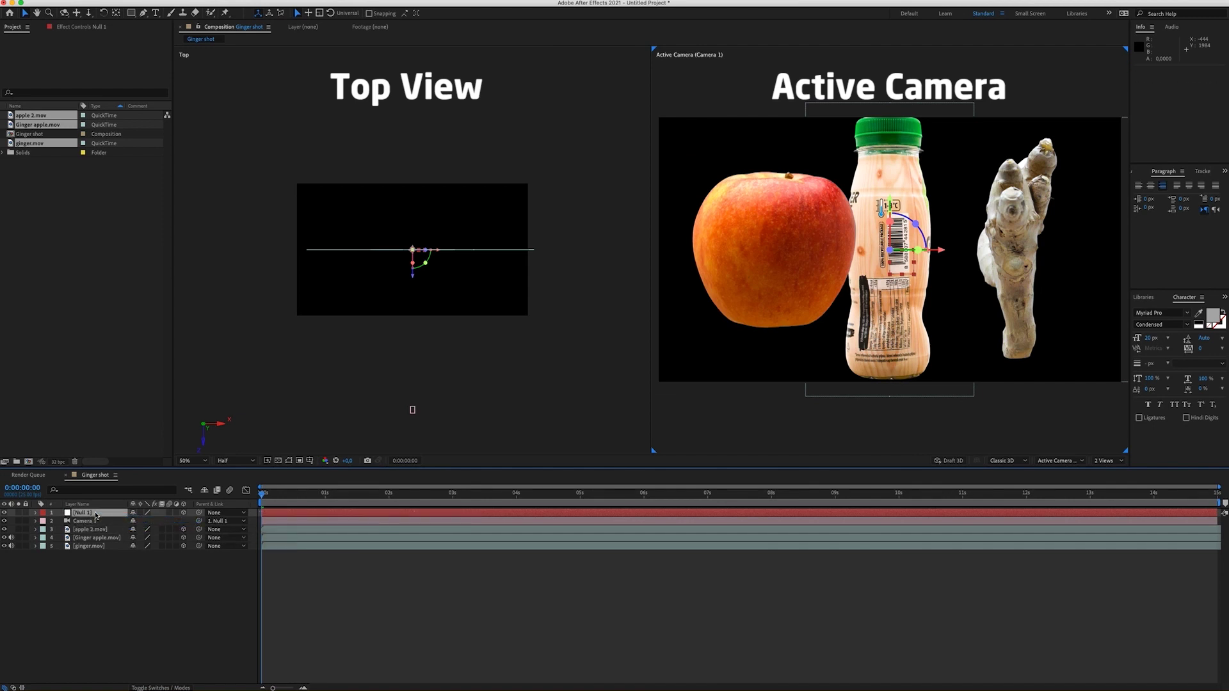
key("r")
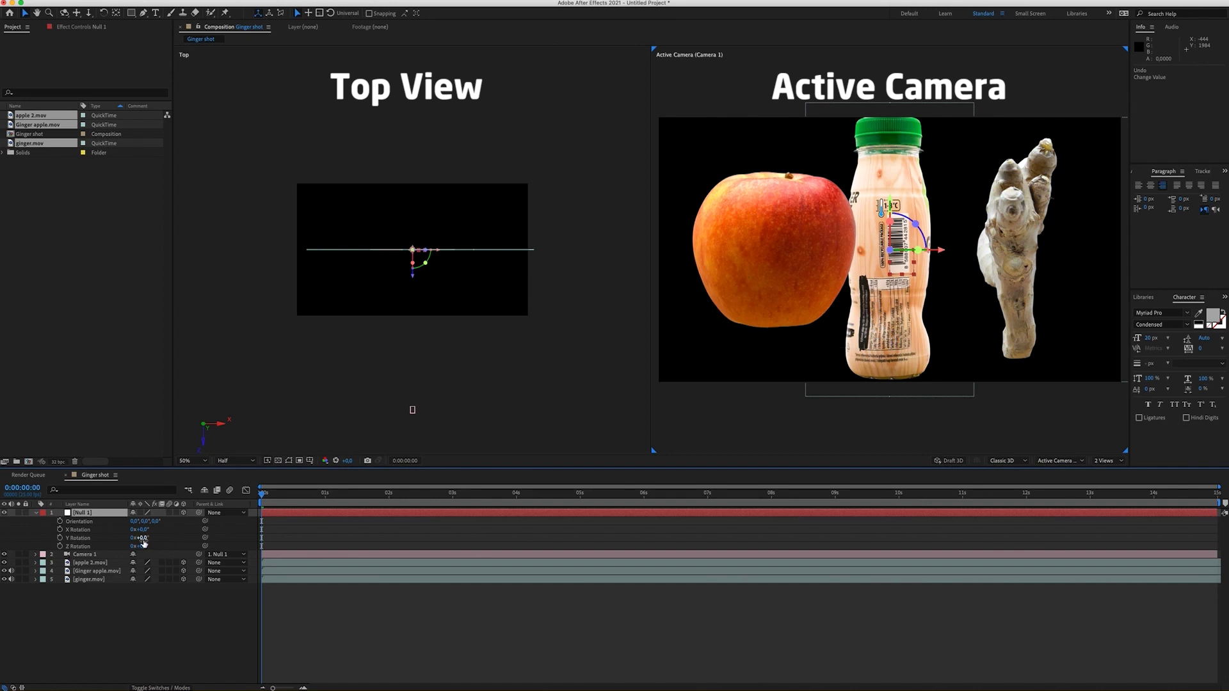
left_click_drag(145, 539, 204, 539)
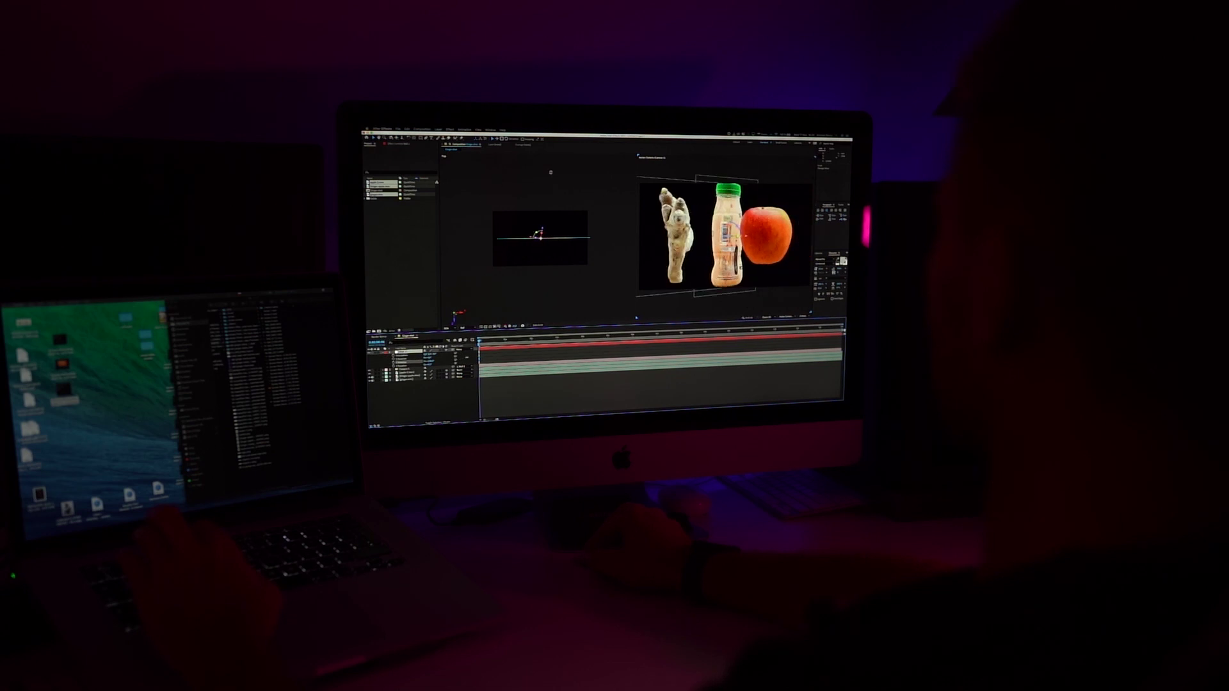
left_click_drag(585, 191, 521, 301)
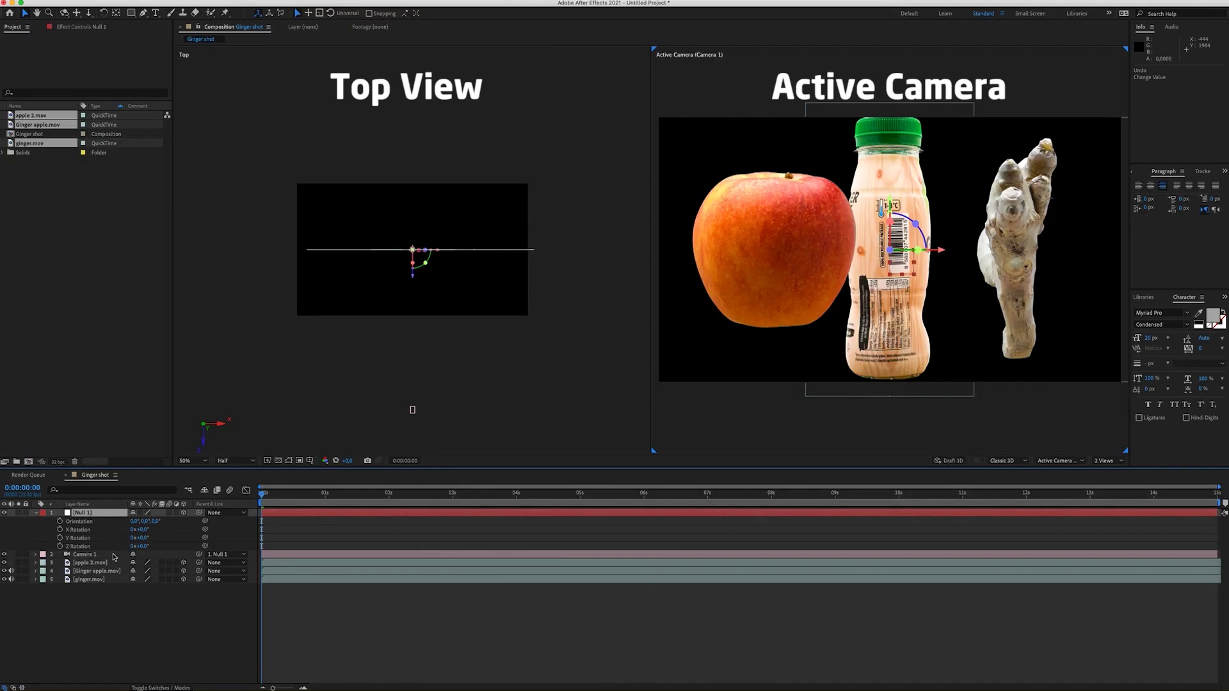
Step: Keyframe Null 1's Y Rotation from 0s to 1 revolution at the end, then preview
left_click(60, 538)
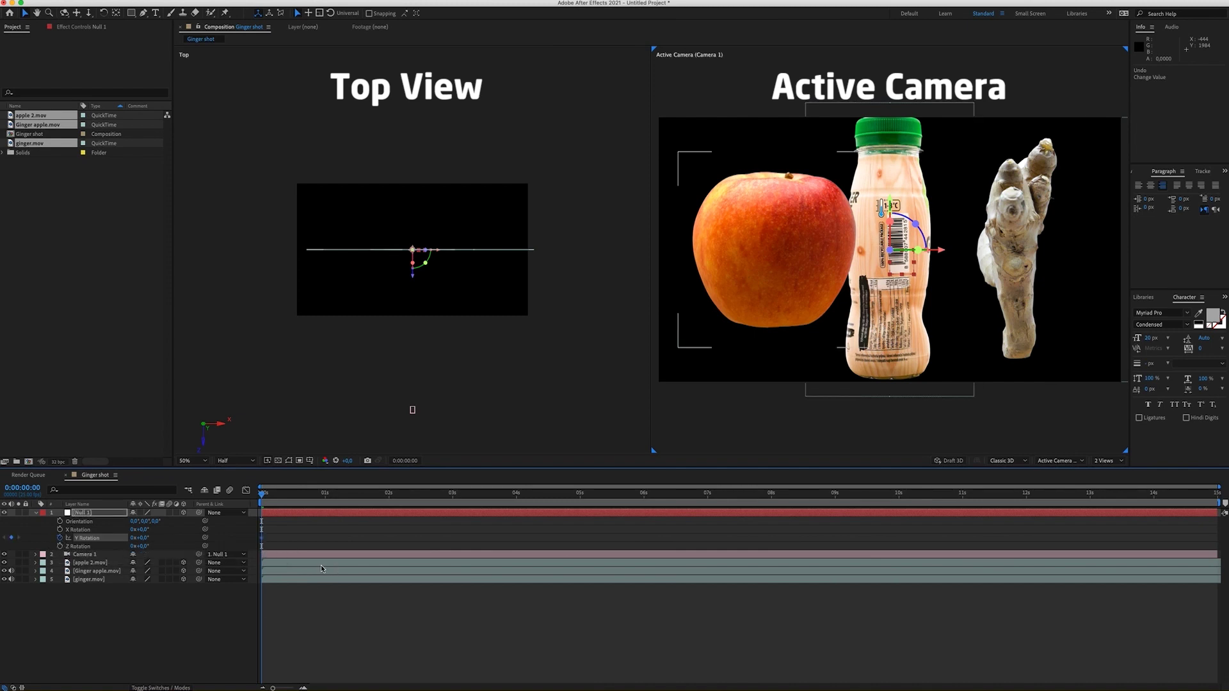
left_click_drag(274, 499, 1216, 494)
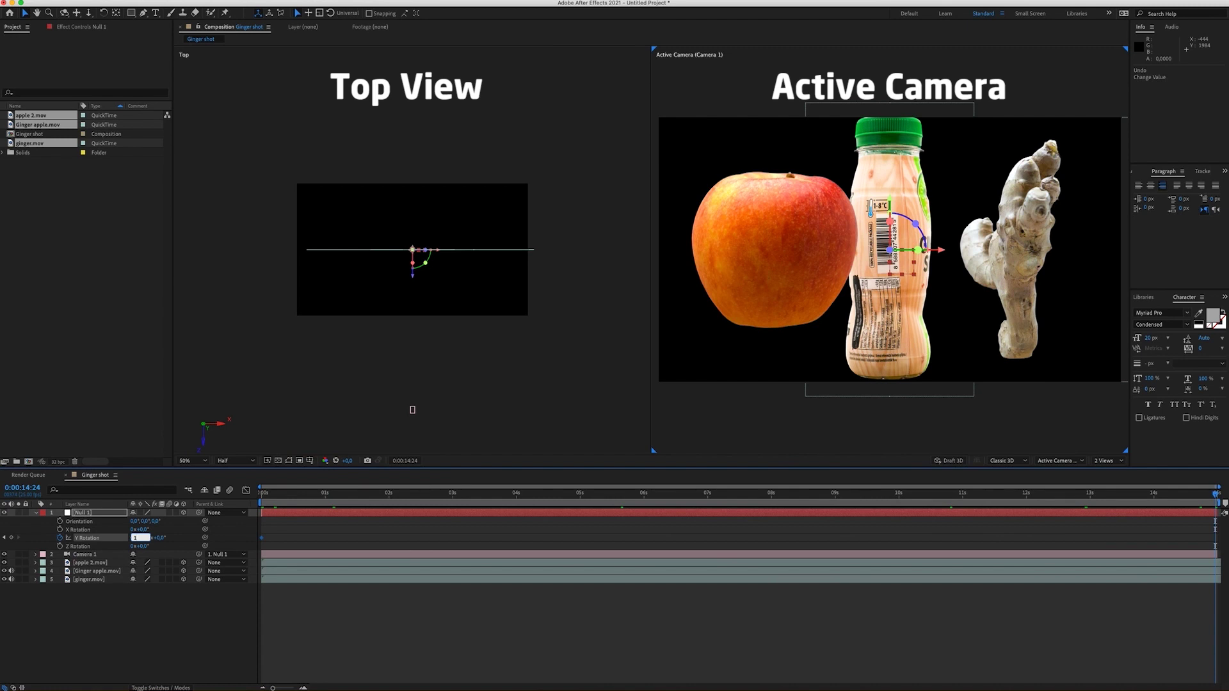
key("Home")
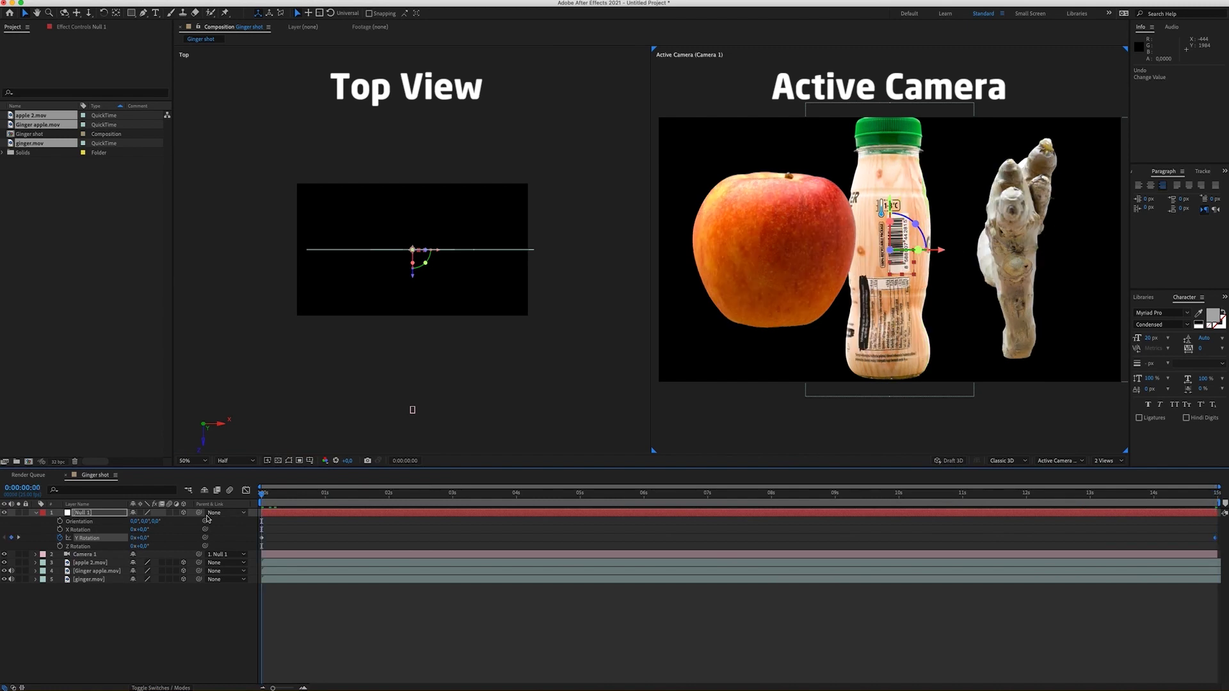
key("space")
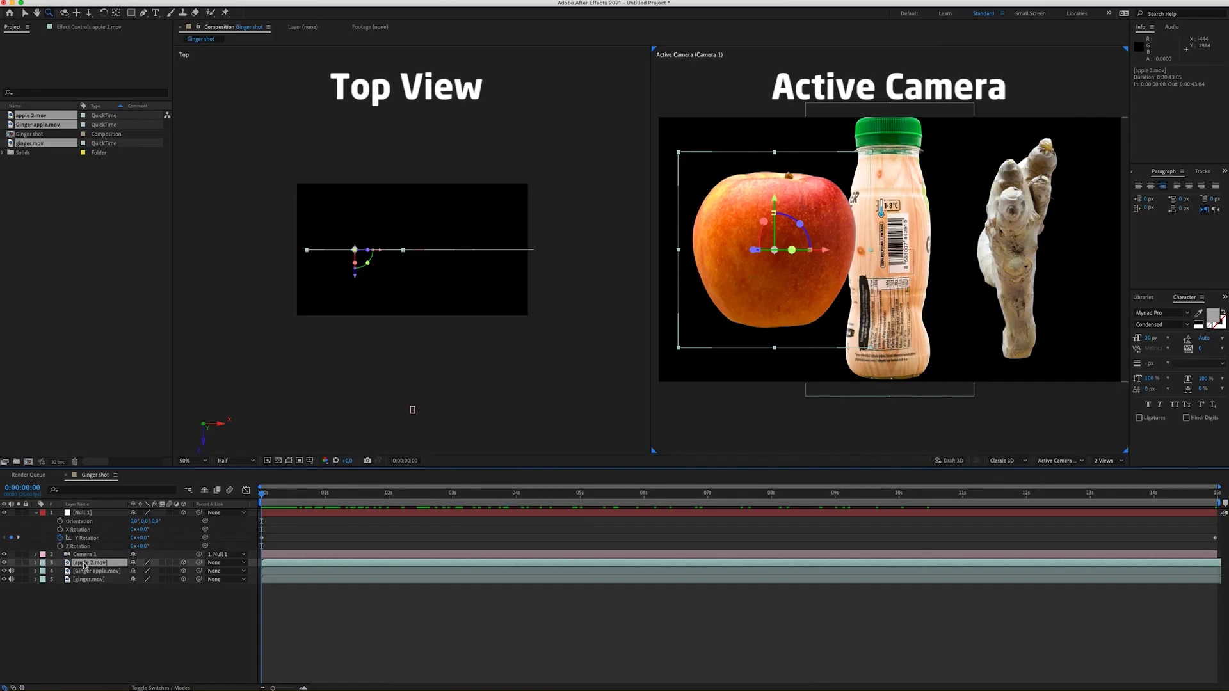
Step: Keyframe the three clip layers' Y Rotation from 0 at the start to 1x+0.0° at the end
left_click(88, 579, "shift")
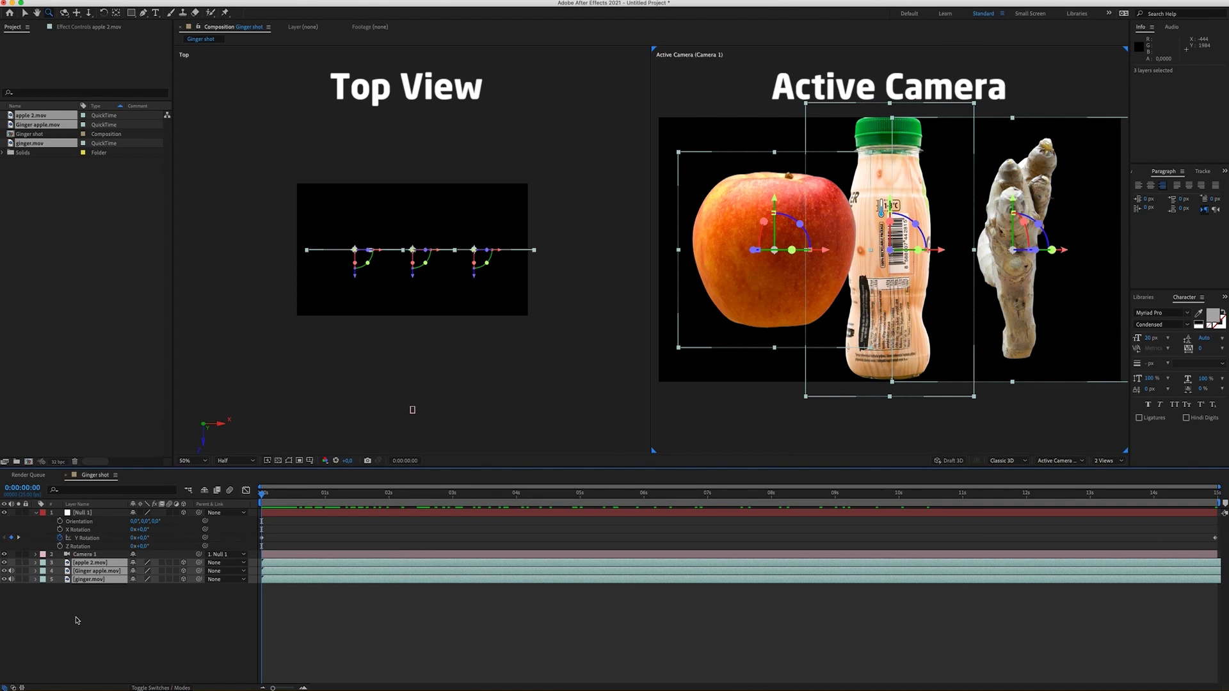
key("r")
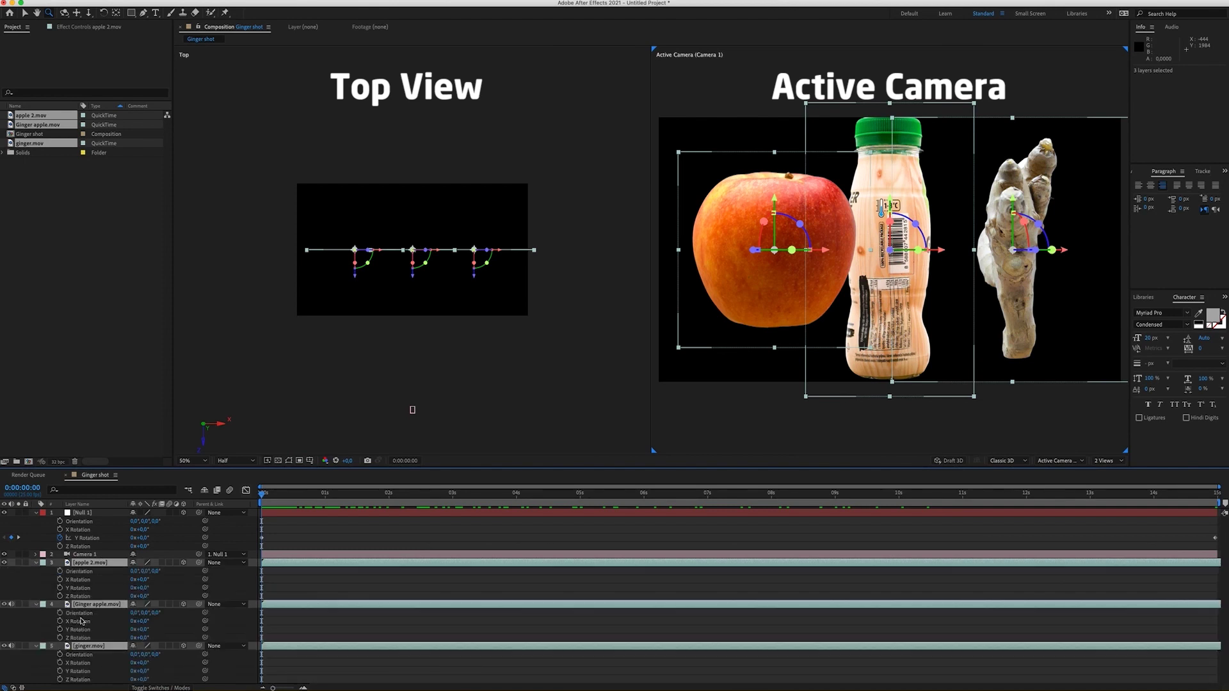
left_click(61, 588)
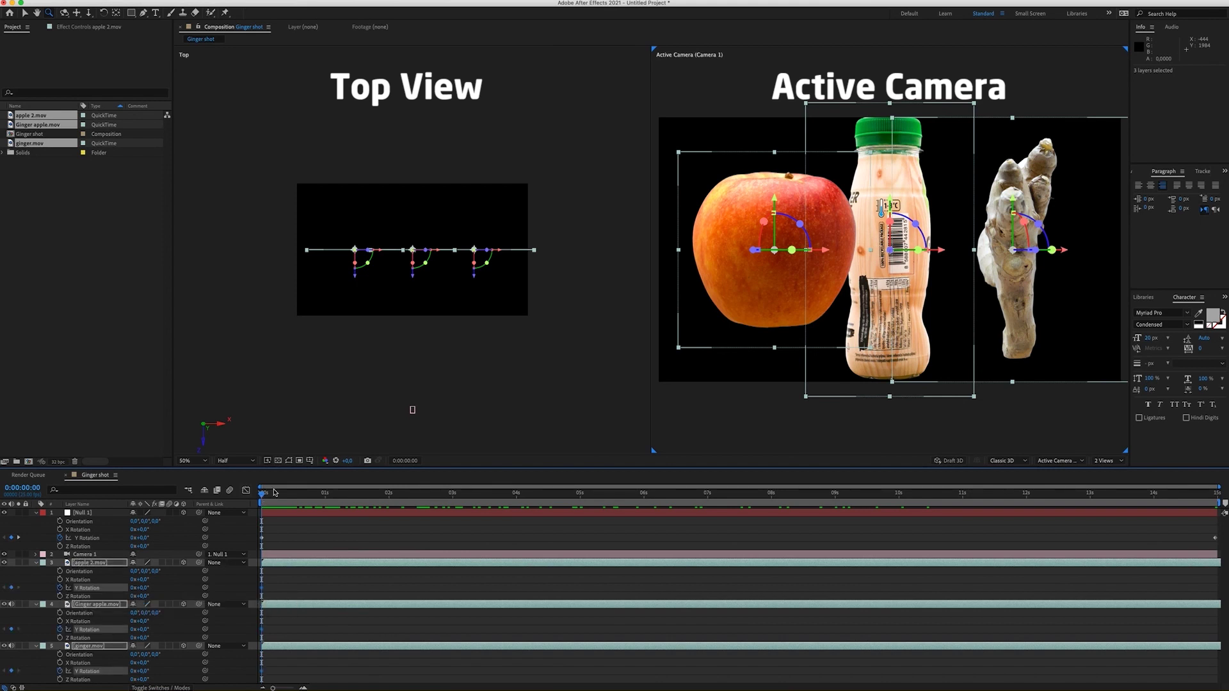
left_click_drag(262, 492, 1215, 493)
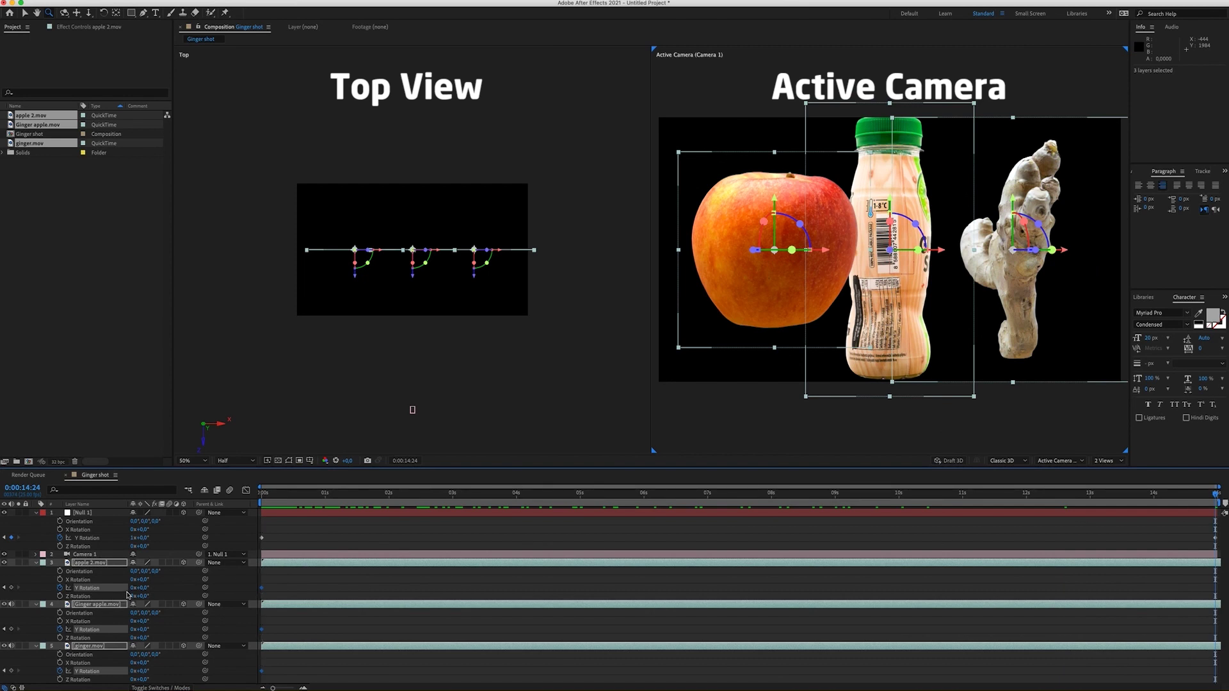
left_click(133, 587)
type("1")
key("Return")
left_click_drag(1217, 494, 246, 501)
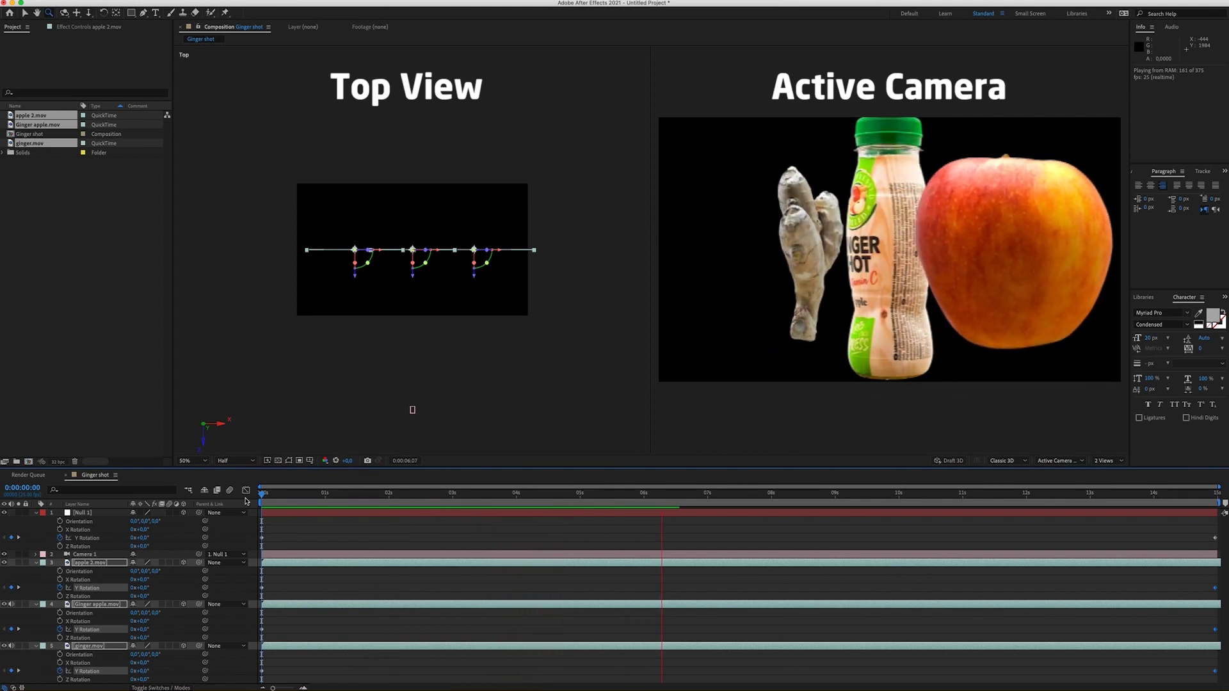
Step: Scale the apple 2, Ginger apple and ginger layers down to about 45% and preview
left_click_drag(422, 494, 368, 517)
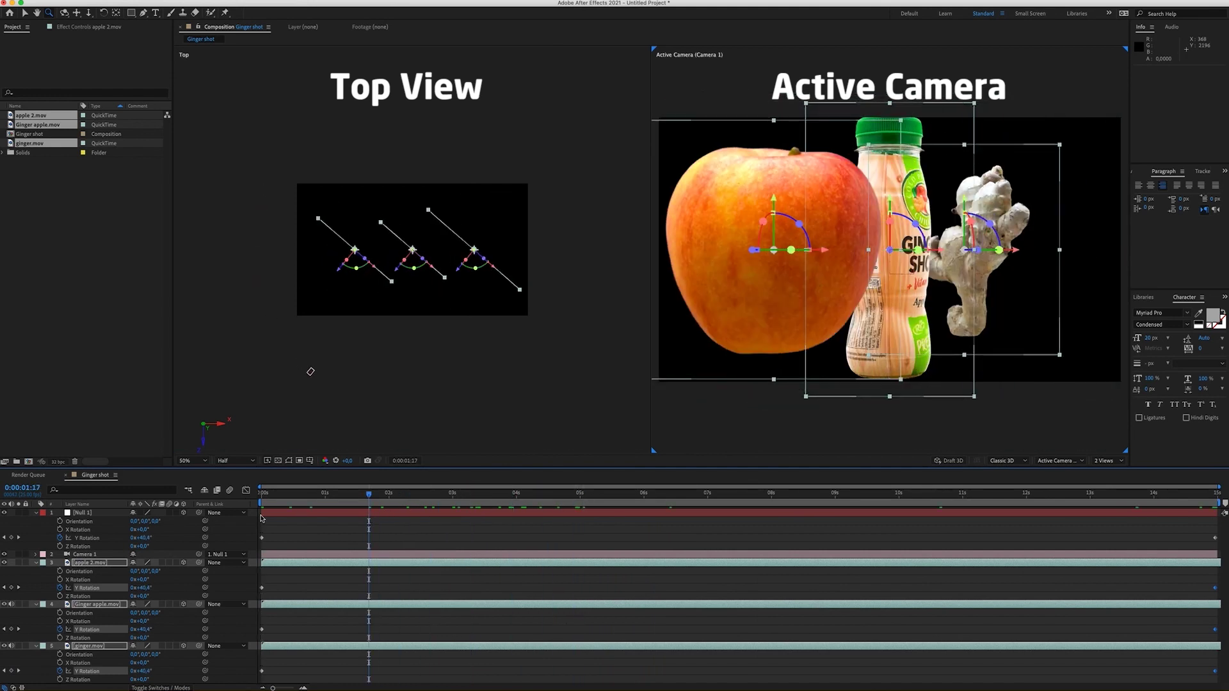
left_click(146, 534)
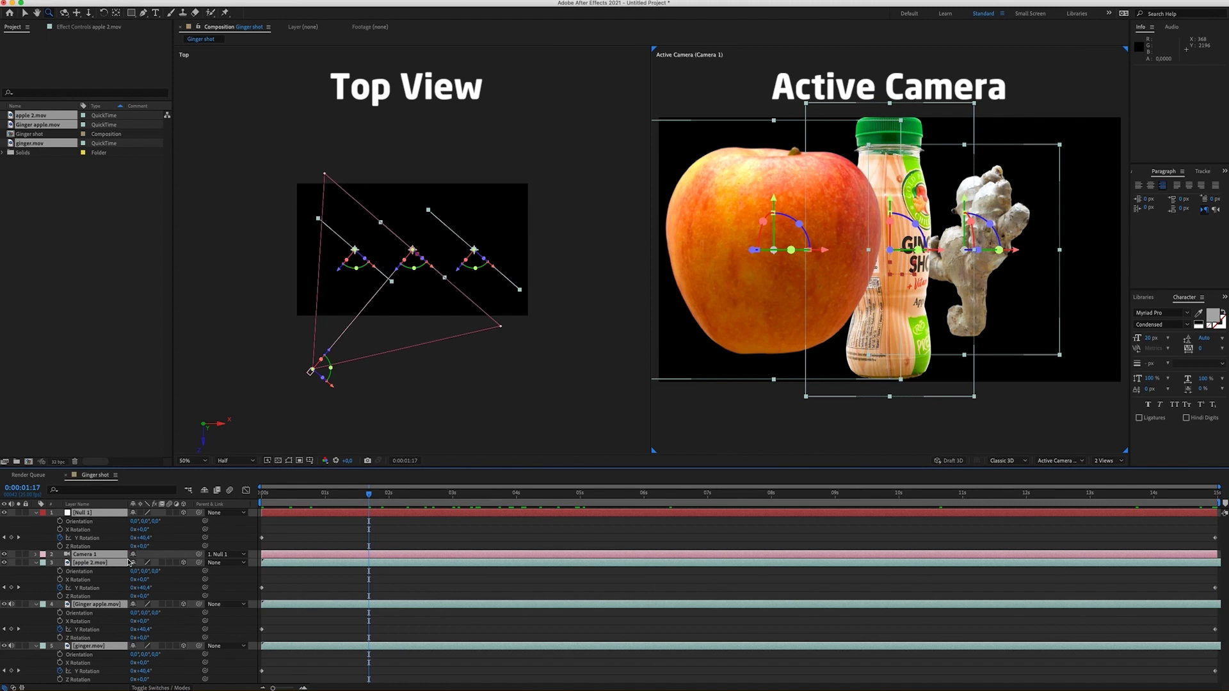
left_click(107, 588)
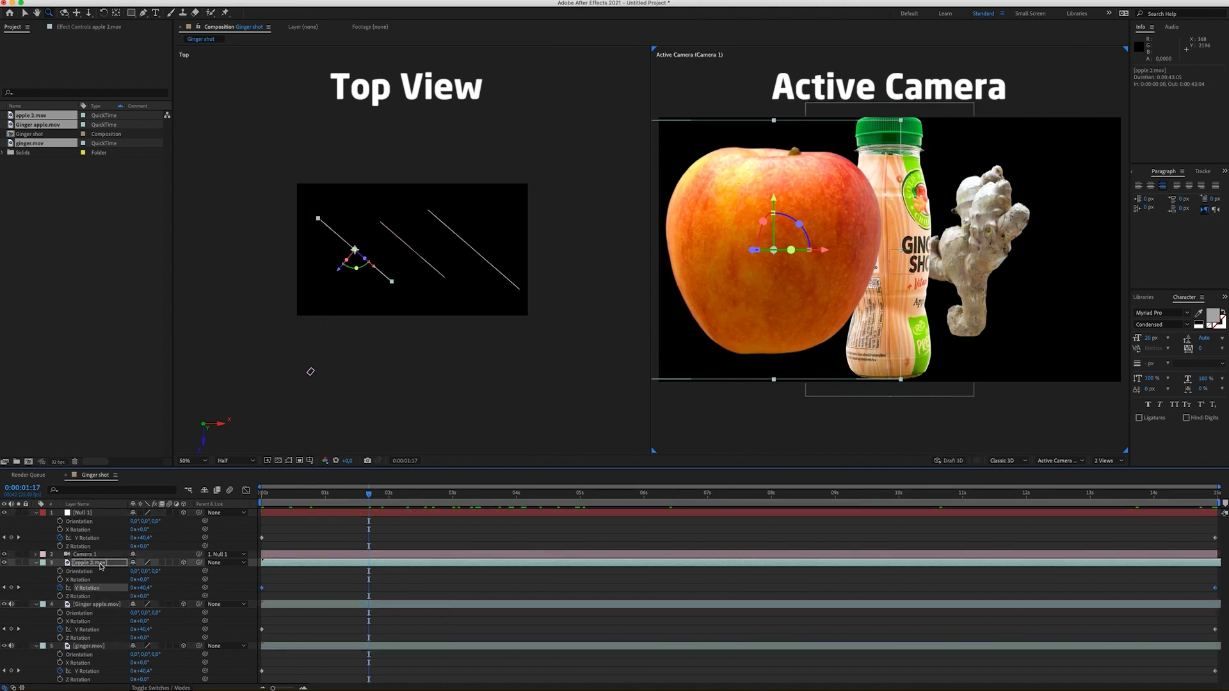
left_click(100, 566)
left_click(101, 645, "shift")
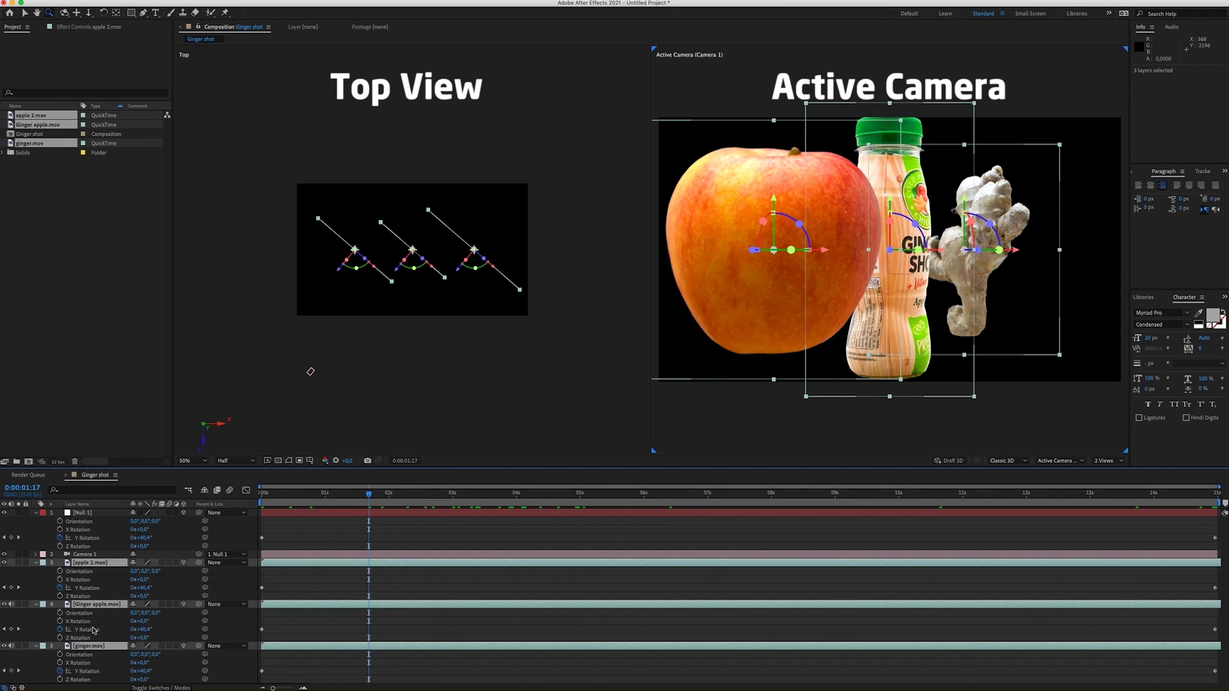
key("s")
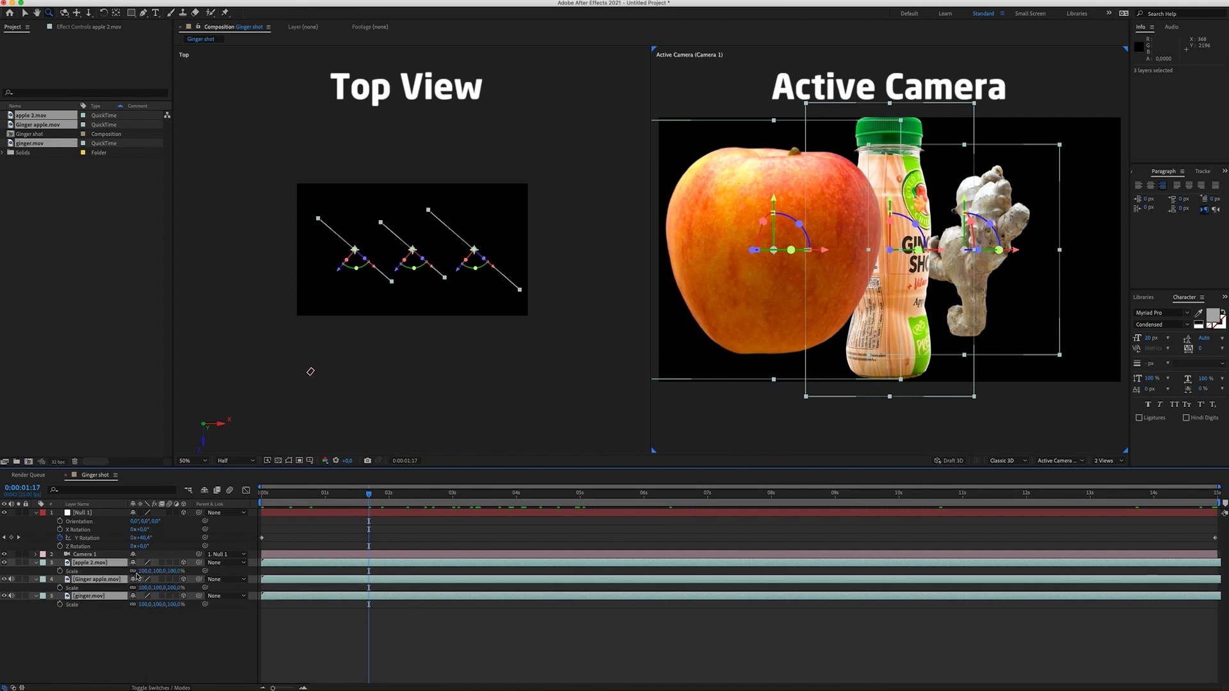
left_click_drag(141, 570, 130, 575)
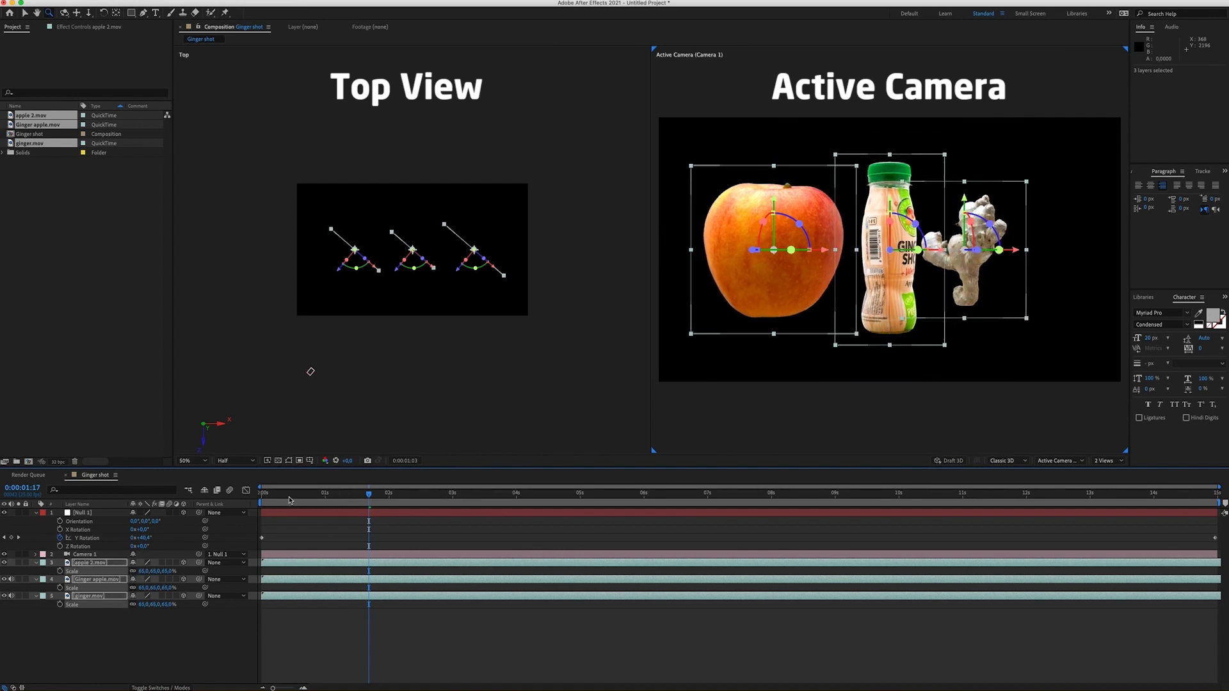
key("Home")
key("space")
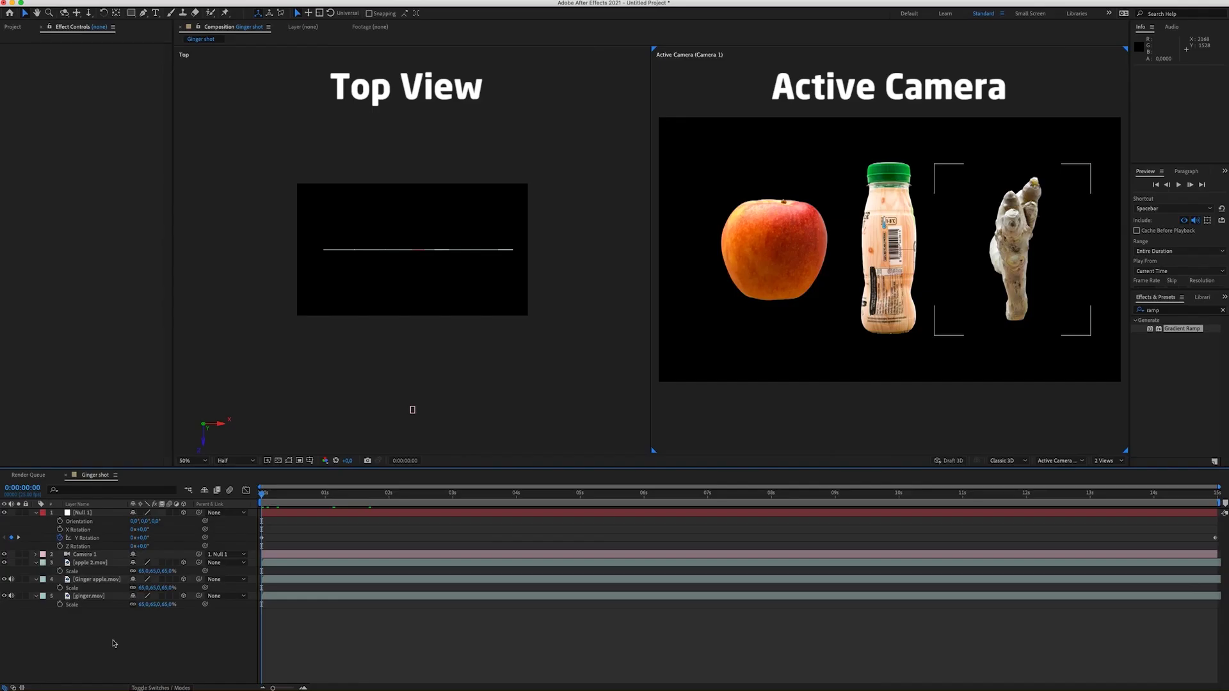
Step: Create a solid named BG and apply the Gradient Ramp effect to it
right_click(114, 643)
mouse_move(181, 576)
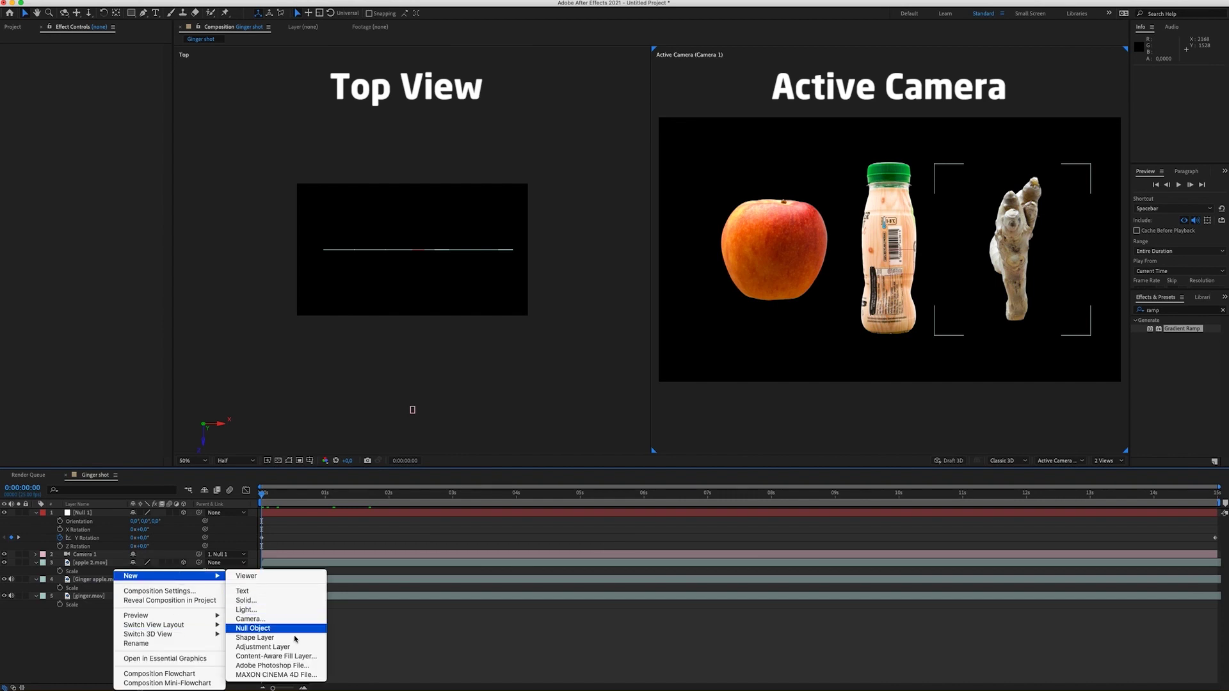
left_click(254, 601)
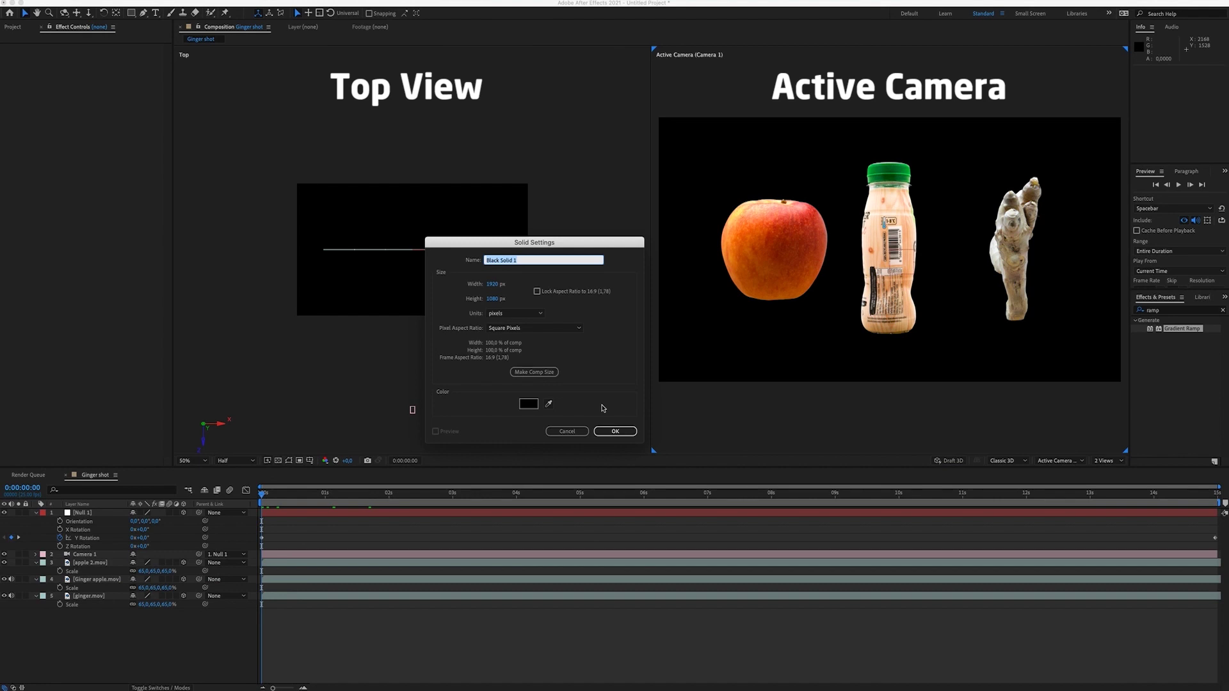
type("BG")
key("Return")
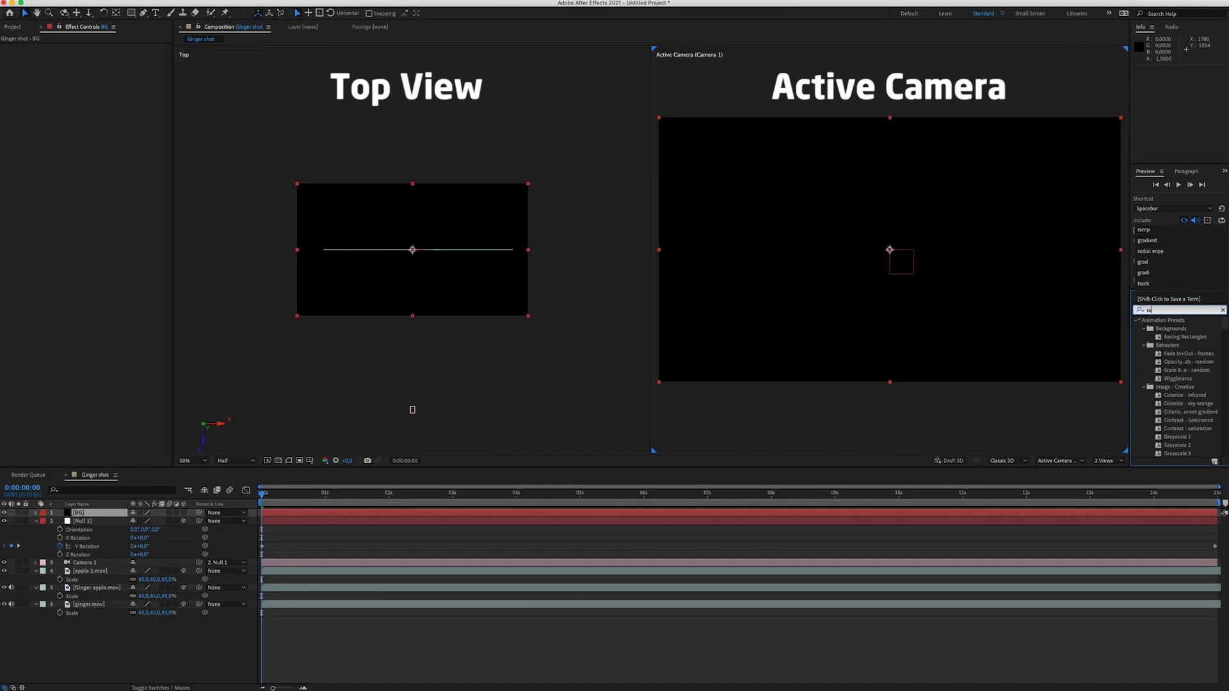
type("ramp")
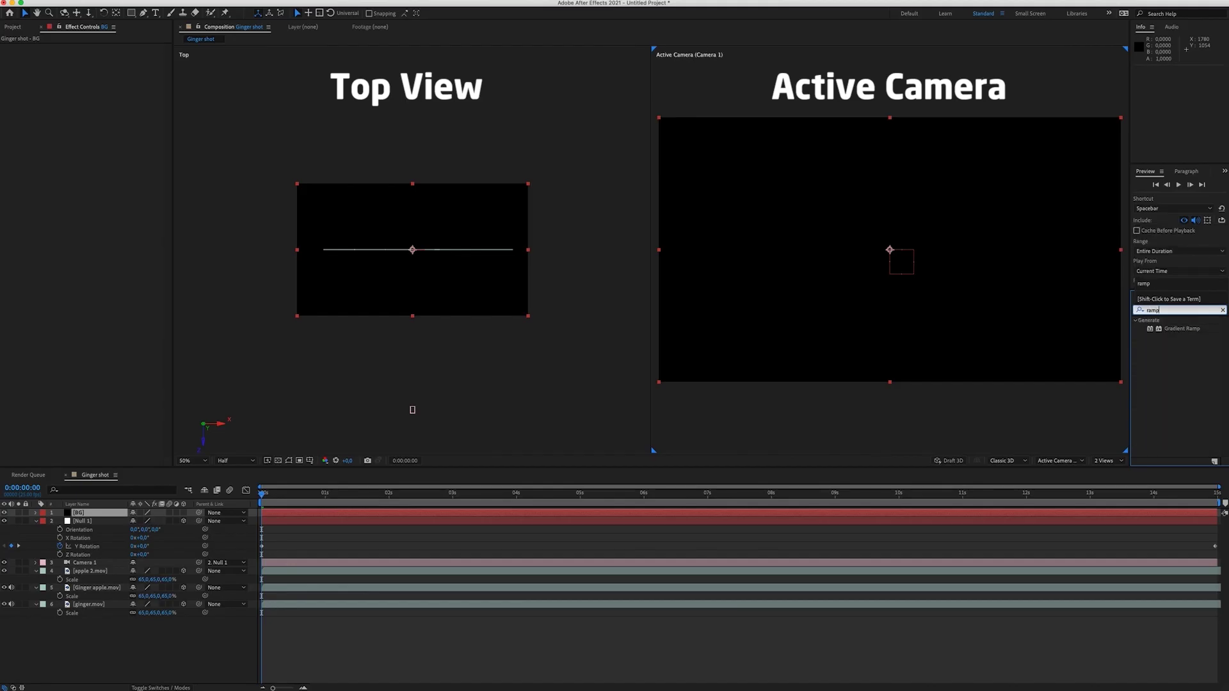
left_click_drag(1189, 332, 84, 619)
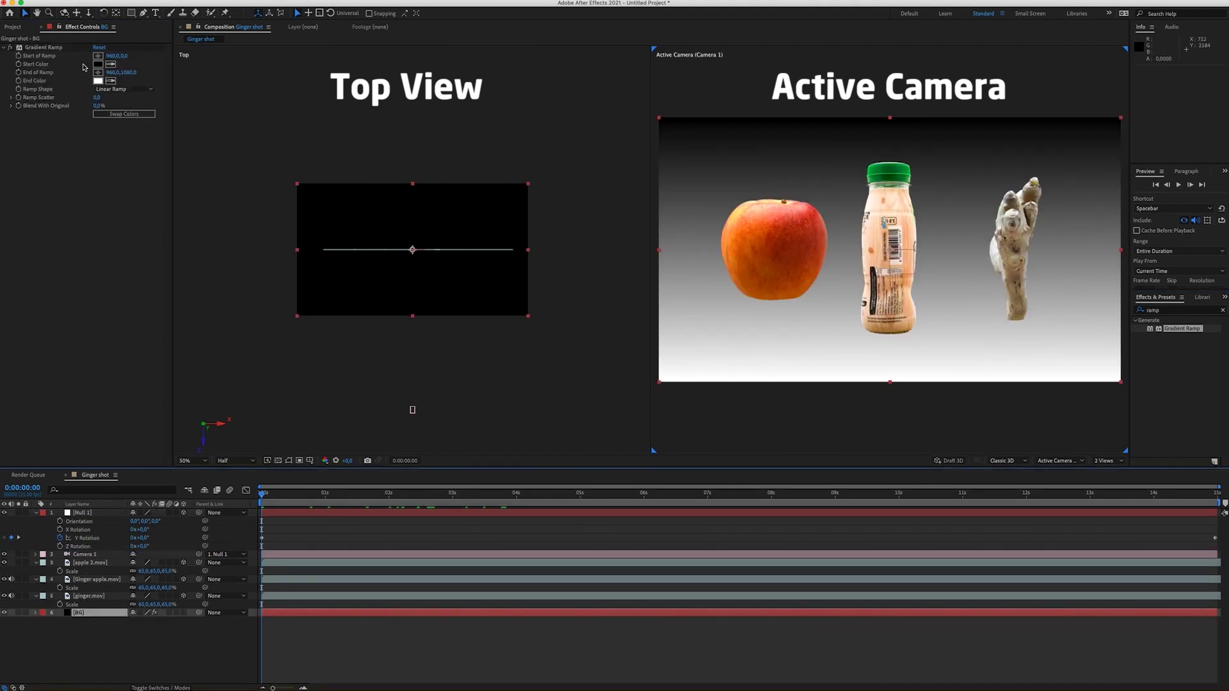
Step: Move the ramp's start point to the frame centre and set the shape to Radial Ramp
left_click(97, 56)
left_click(309, 112)
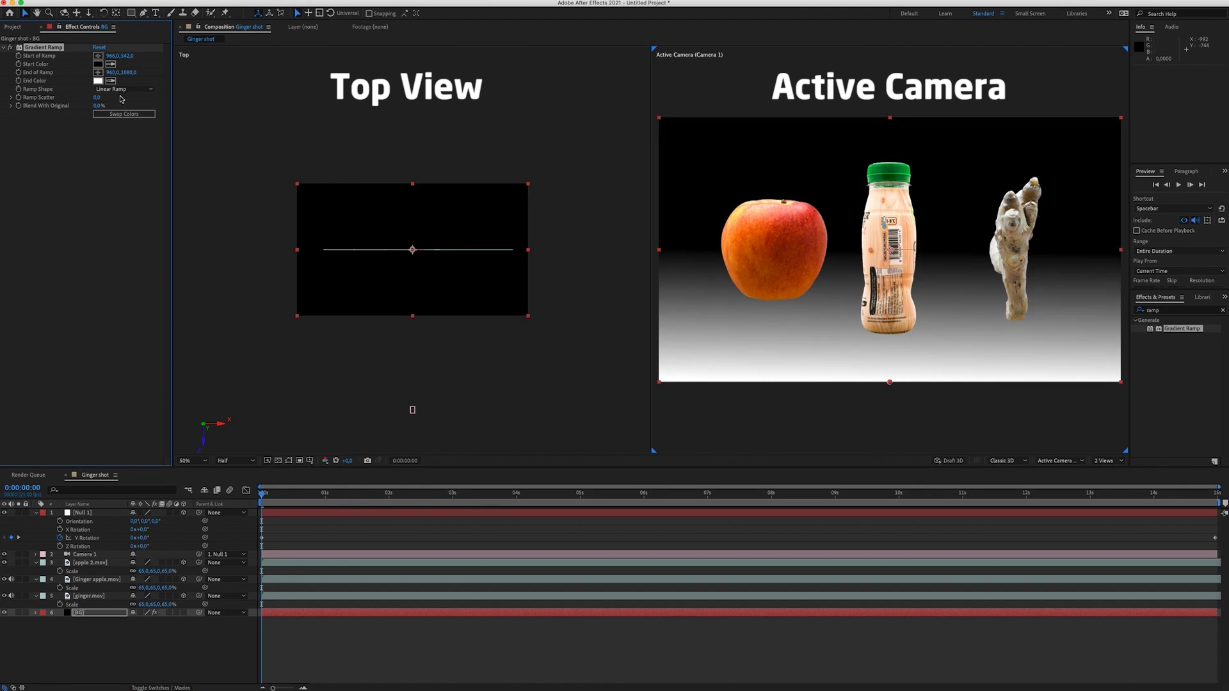
left_click(121, 89)
left_click(122, 98)
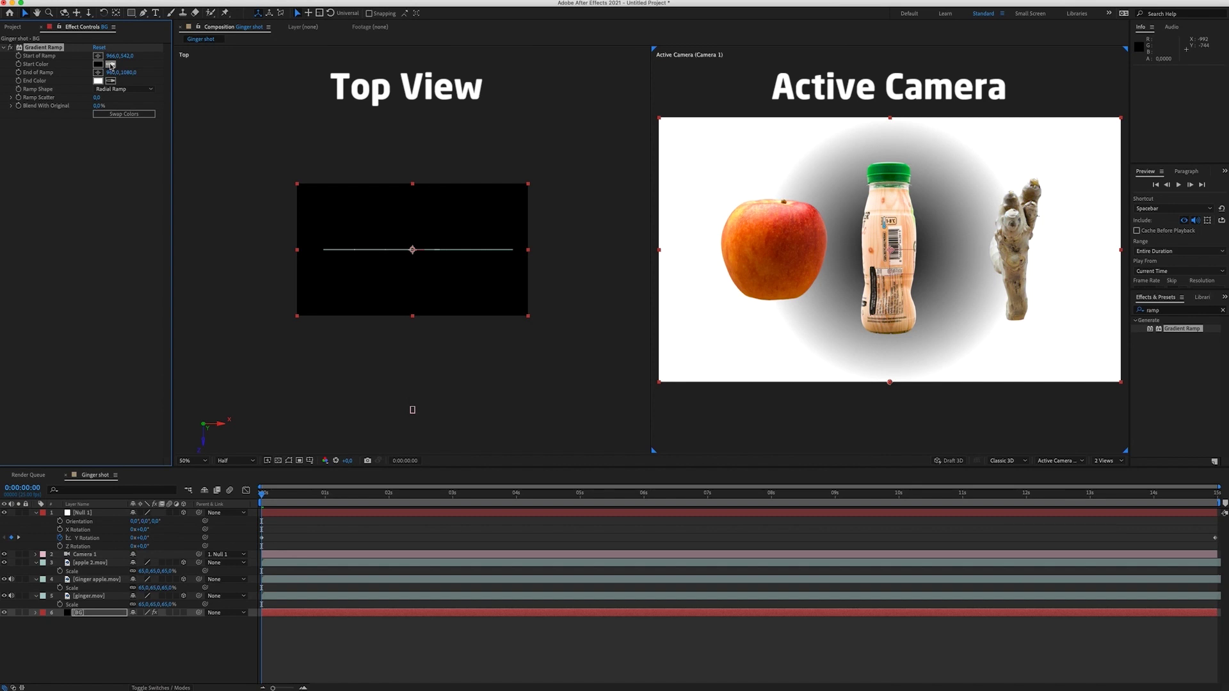
Step: Set the ramp's start colour to a bright yellow-orange
left_click(111, 62)
left_click(98, 64)
left_click(750, 174)
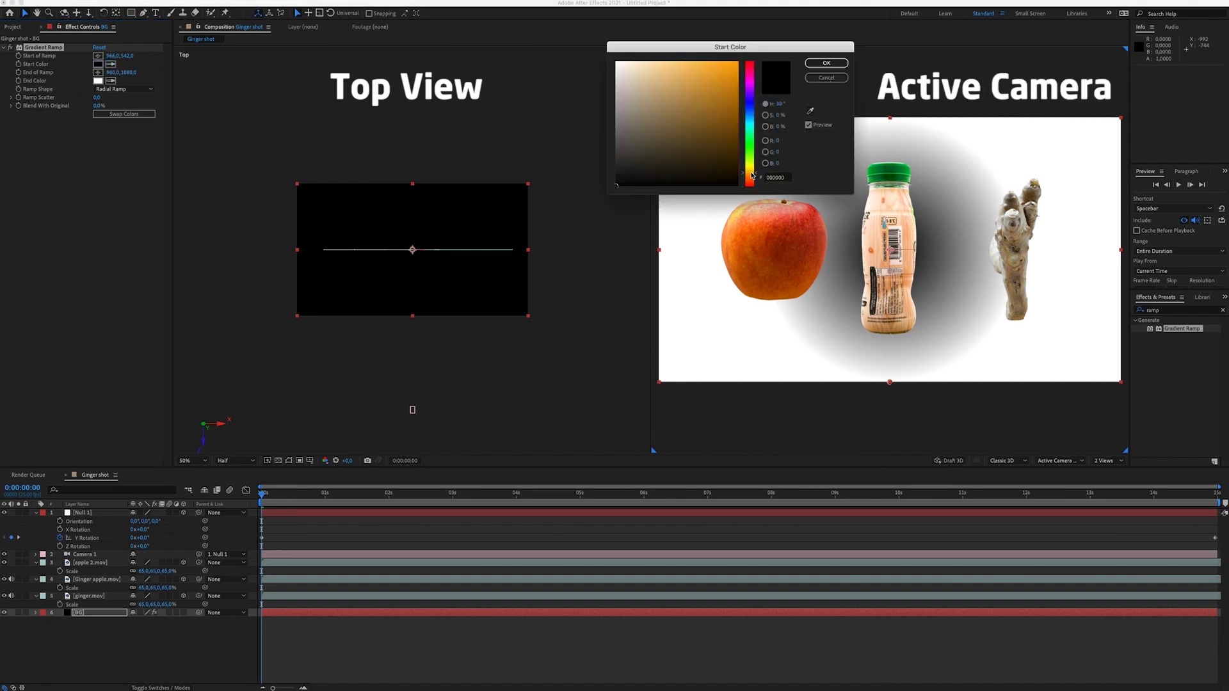
left_click_drag(752, 175, 751, 173)
left_click_drag(720, 127, 697, 63)
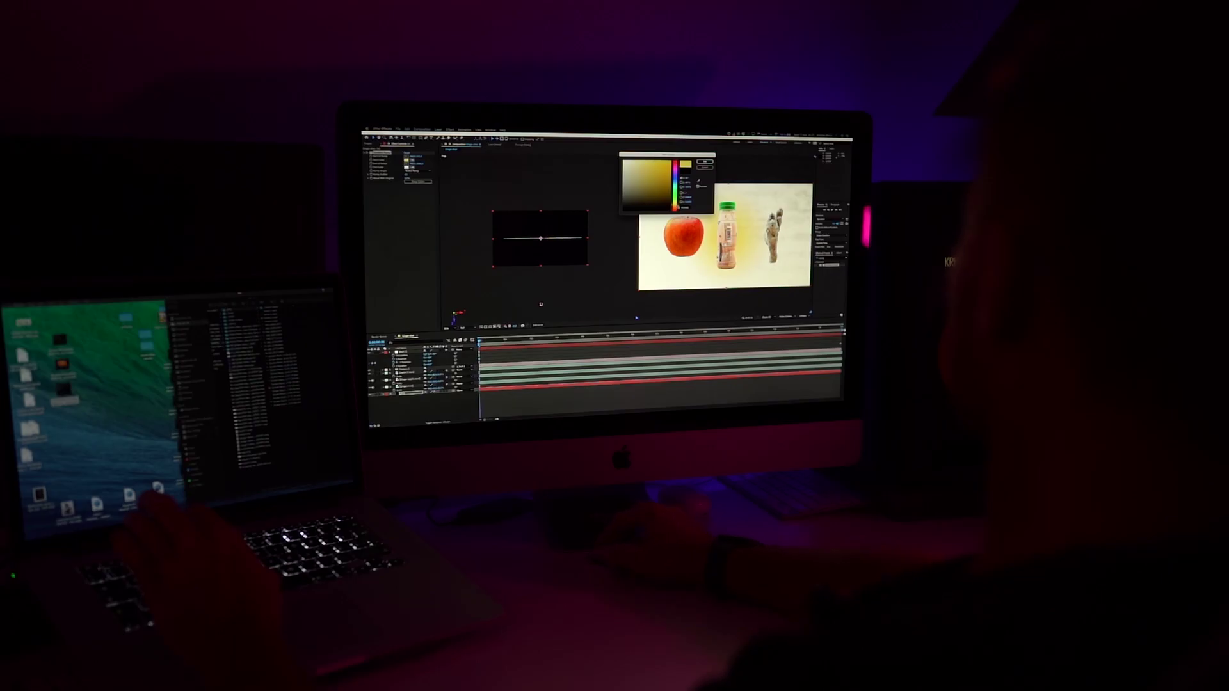
left_click_drag(675, 195, 676, 200)
key("Return")
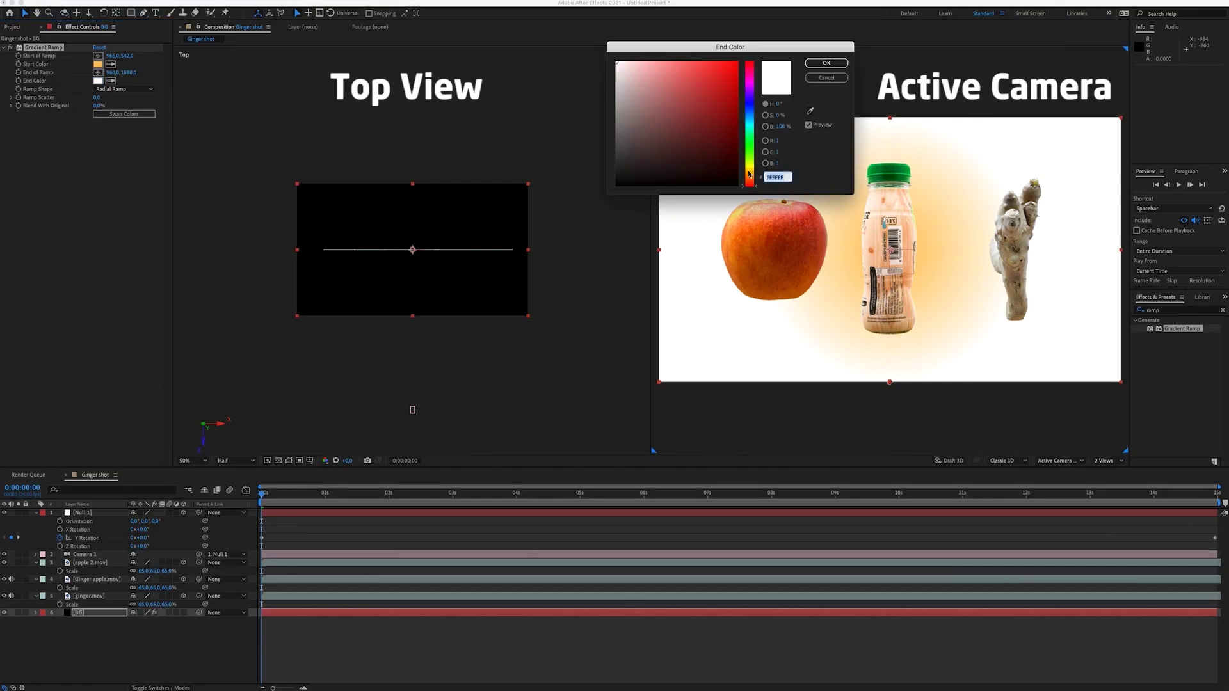
Step: Set the ramp's end colour to a saturated orange
left_click_drag(755, 187, 754, 178)
left_click_drag(729, 71, 737, 62)
left_click(826, 62)
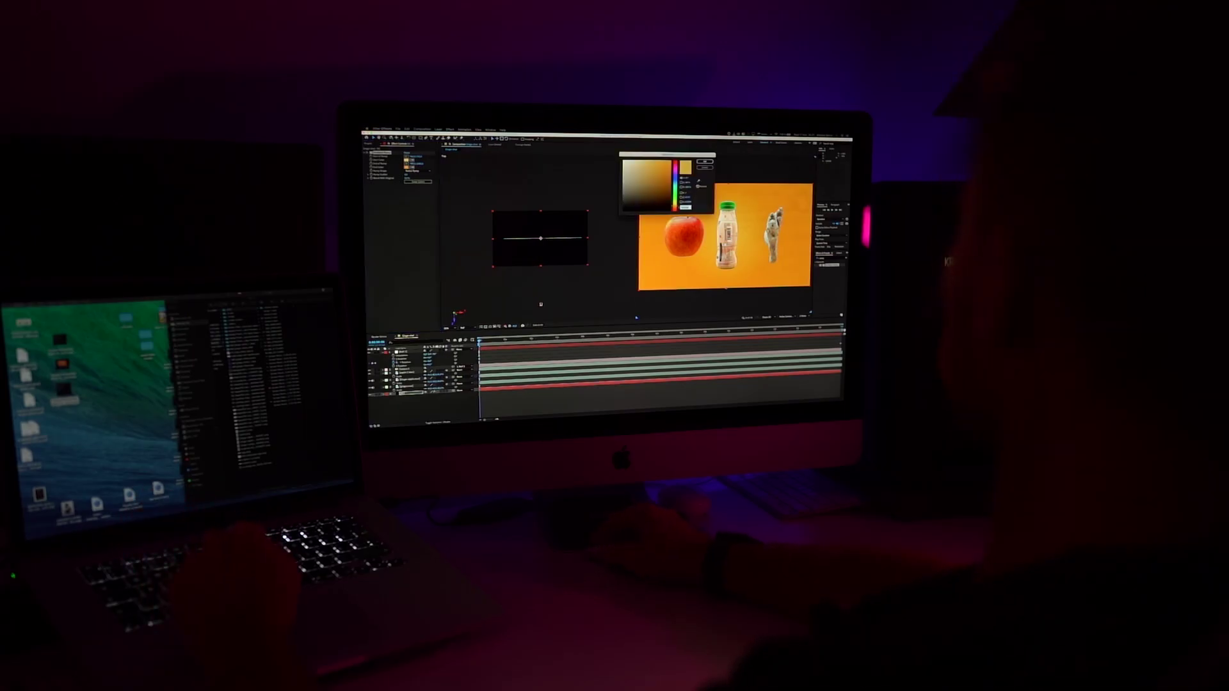
key("Return")
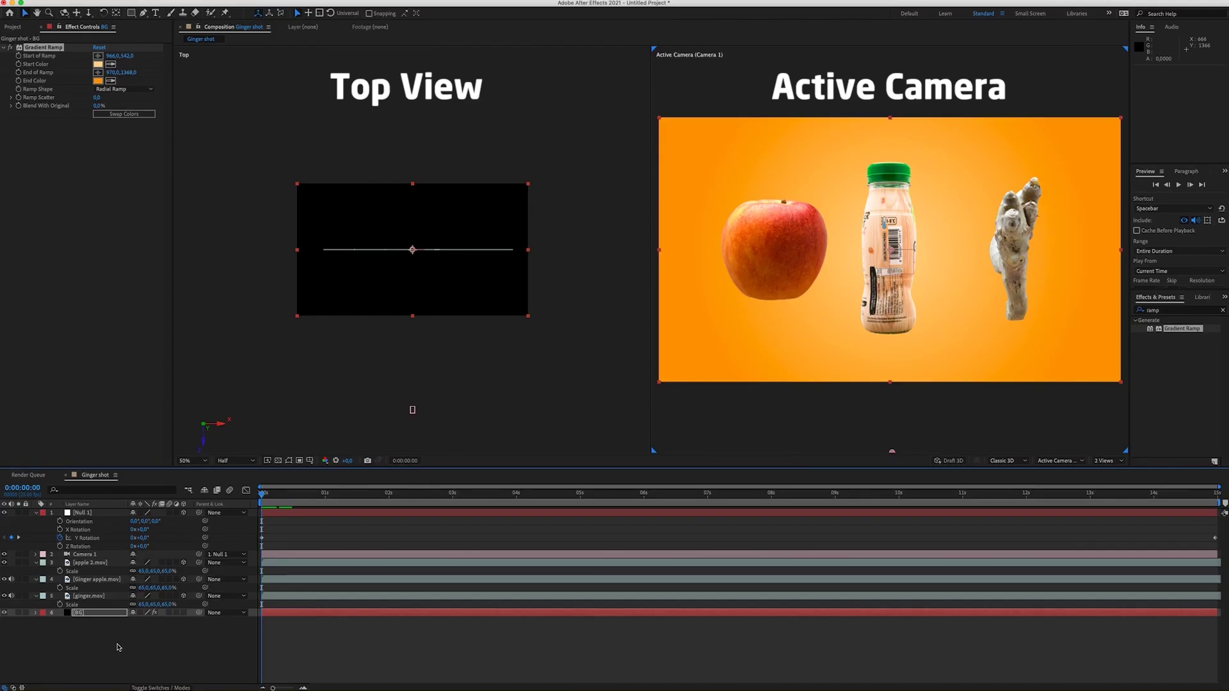
Step: Duplicate apple 2.mov and move the copy to the right side in Top View
left_click(89, 563)
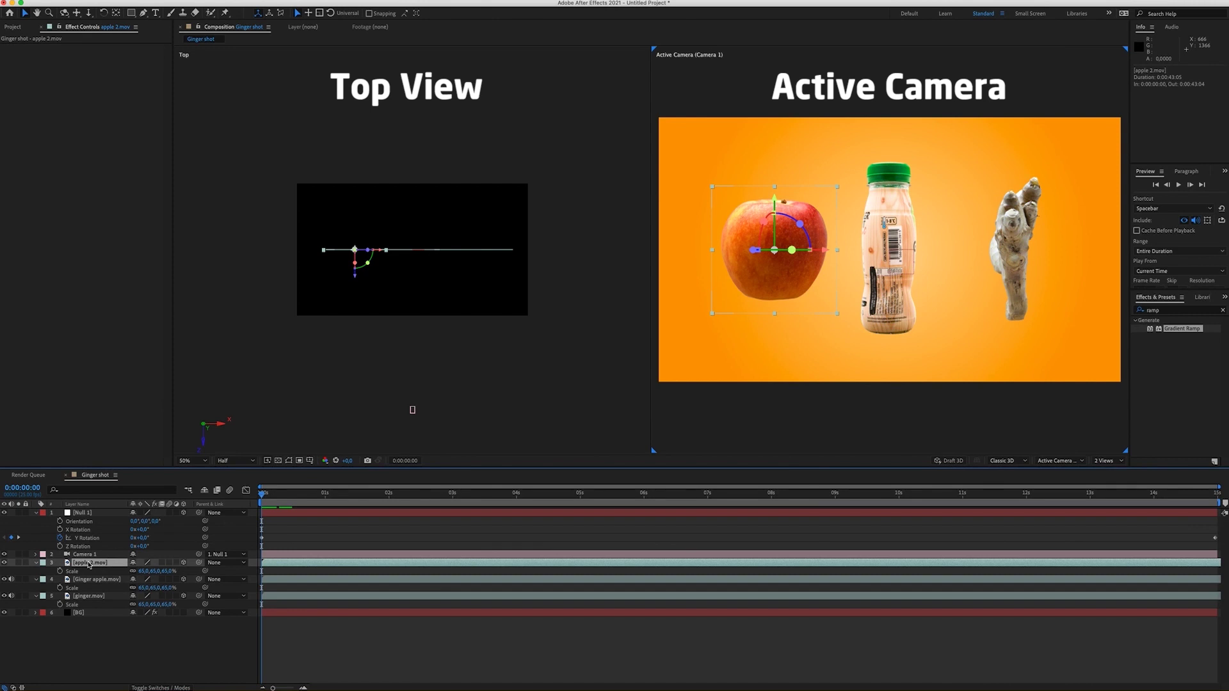
key("super+d")
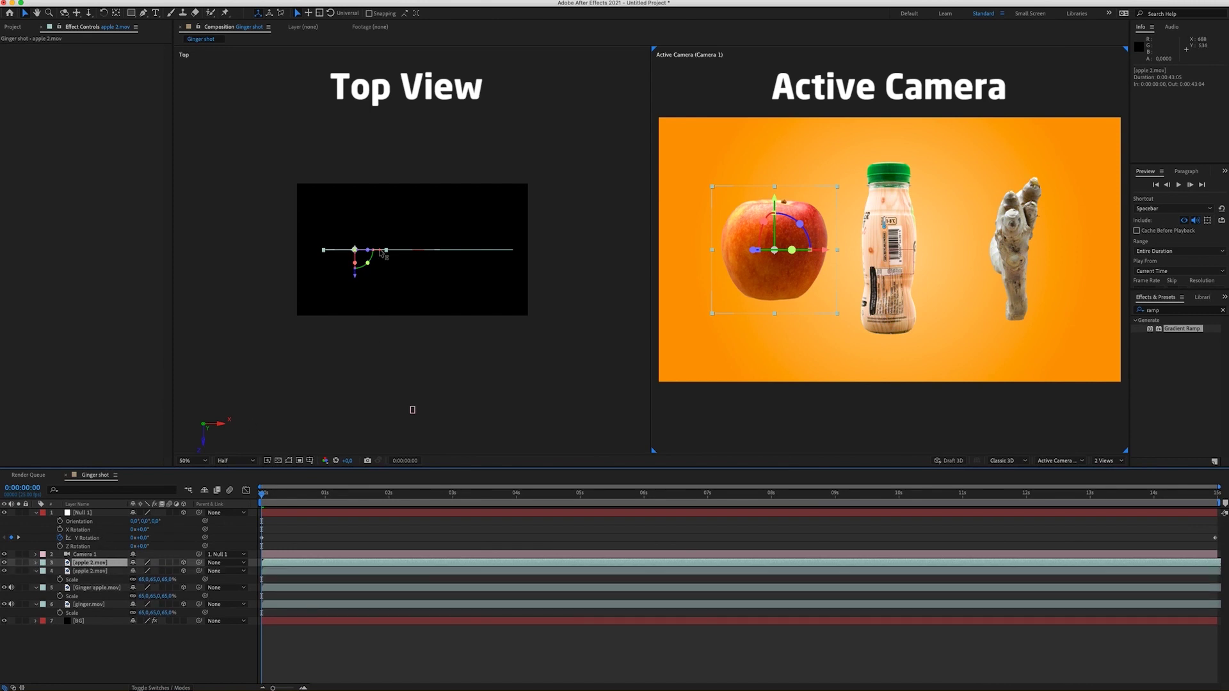
left_click_drag(382, 252, 505, 256)
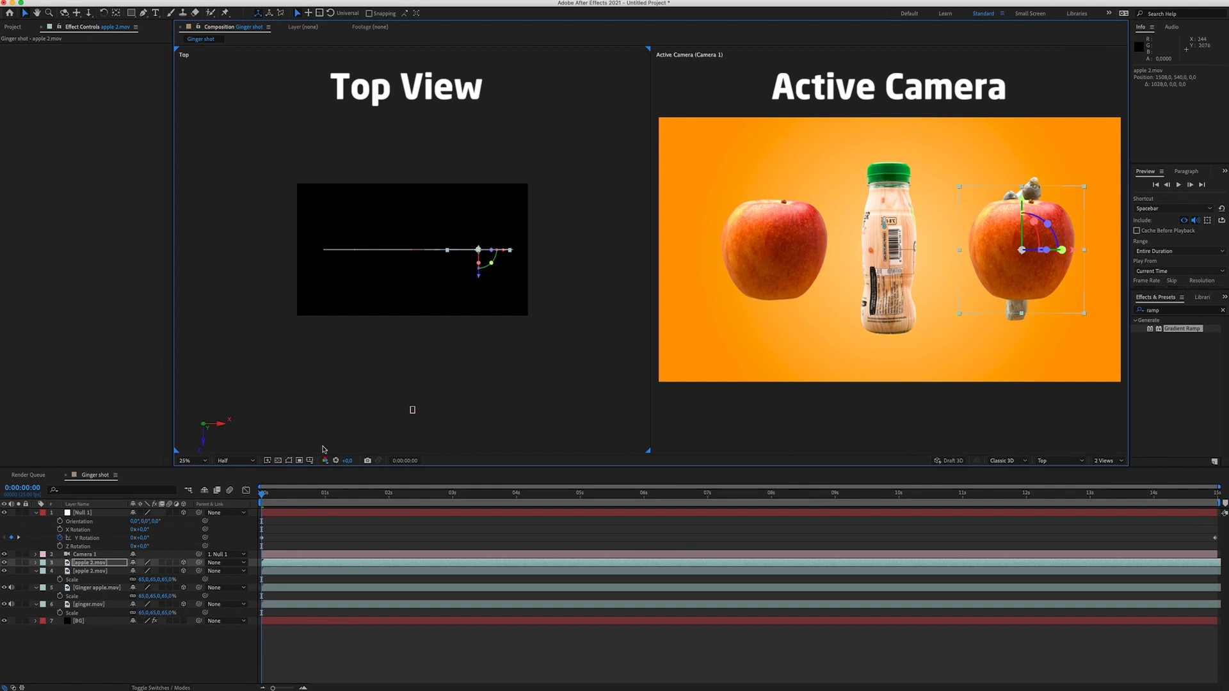
Step: Position the ginger beside the bottle, then place a ginger copy forward in front of the bottle
left_click(94, 588)
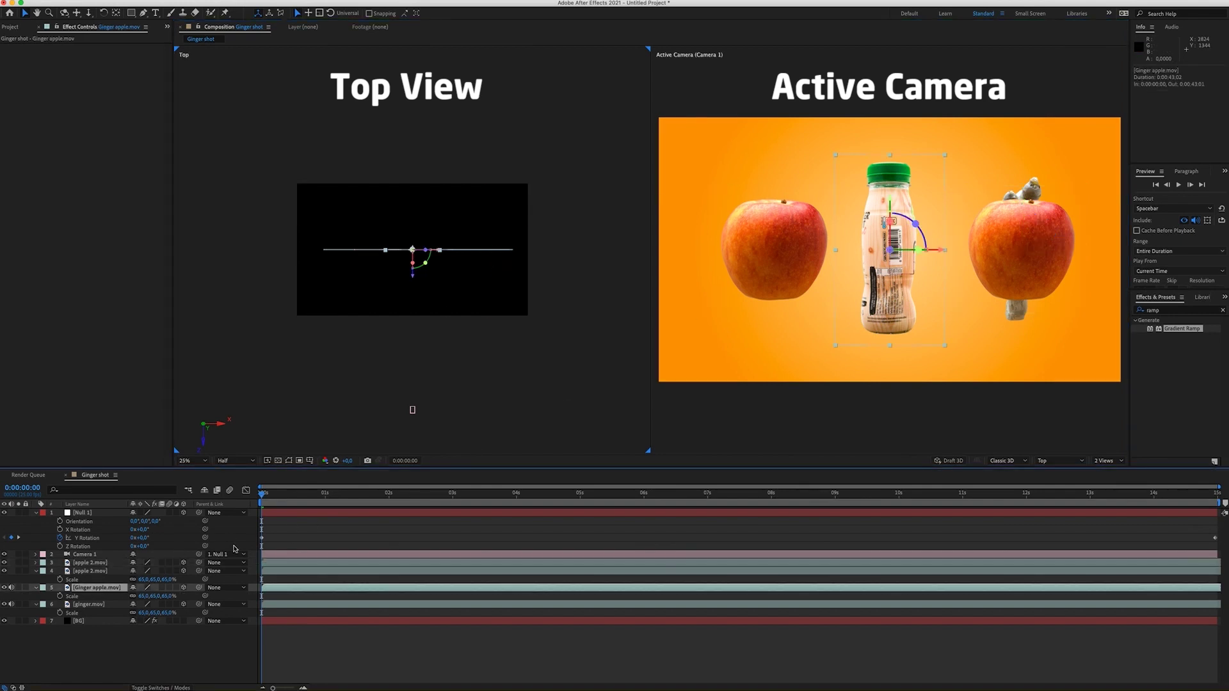
left_click(101, 605)
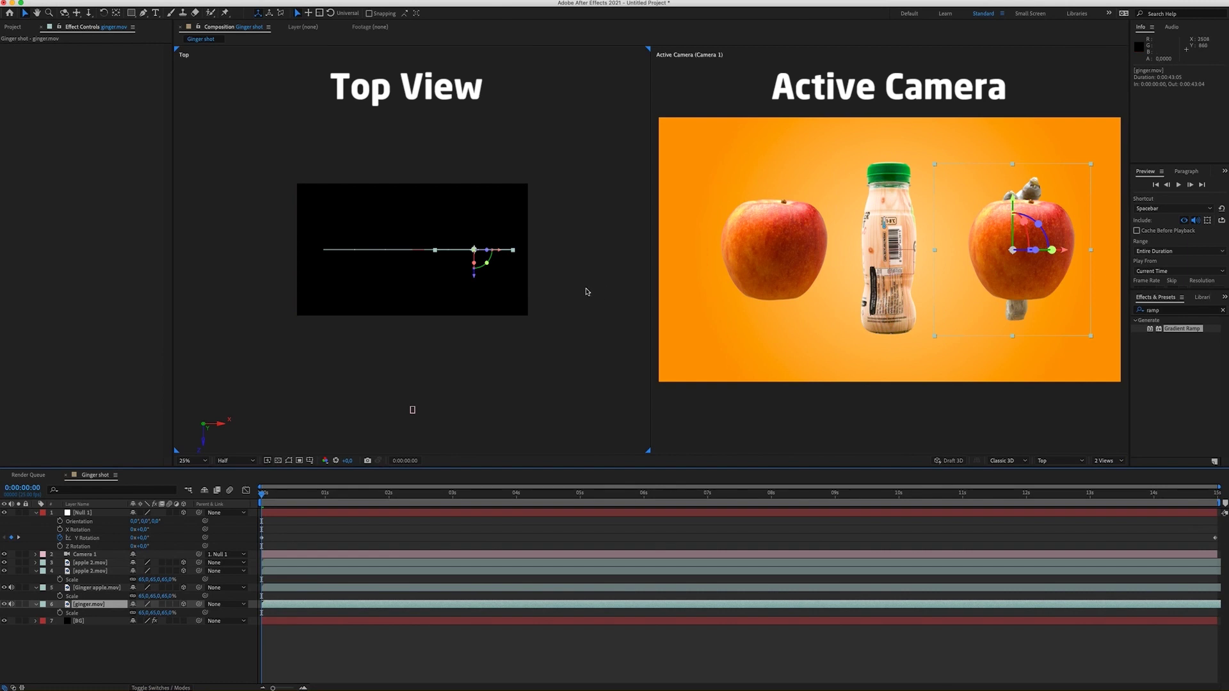
left_click_drag(474, 274, 475, 238)
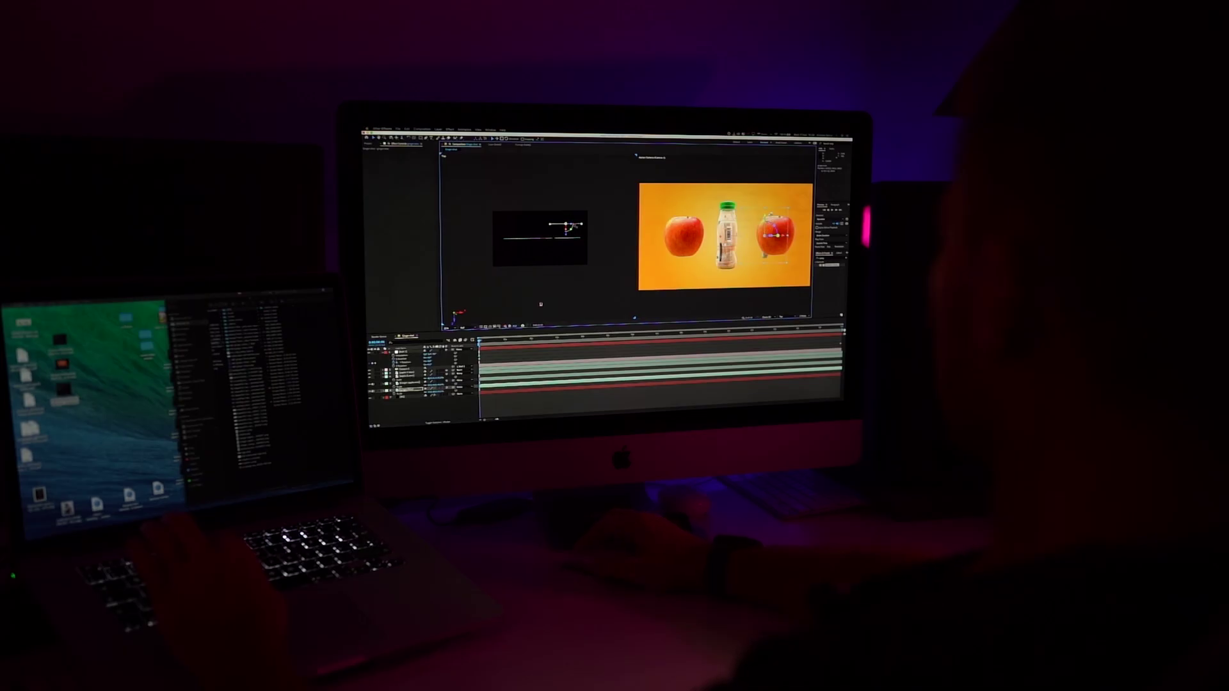
left_click_drag(566, 225, 545, 227)
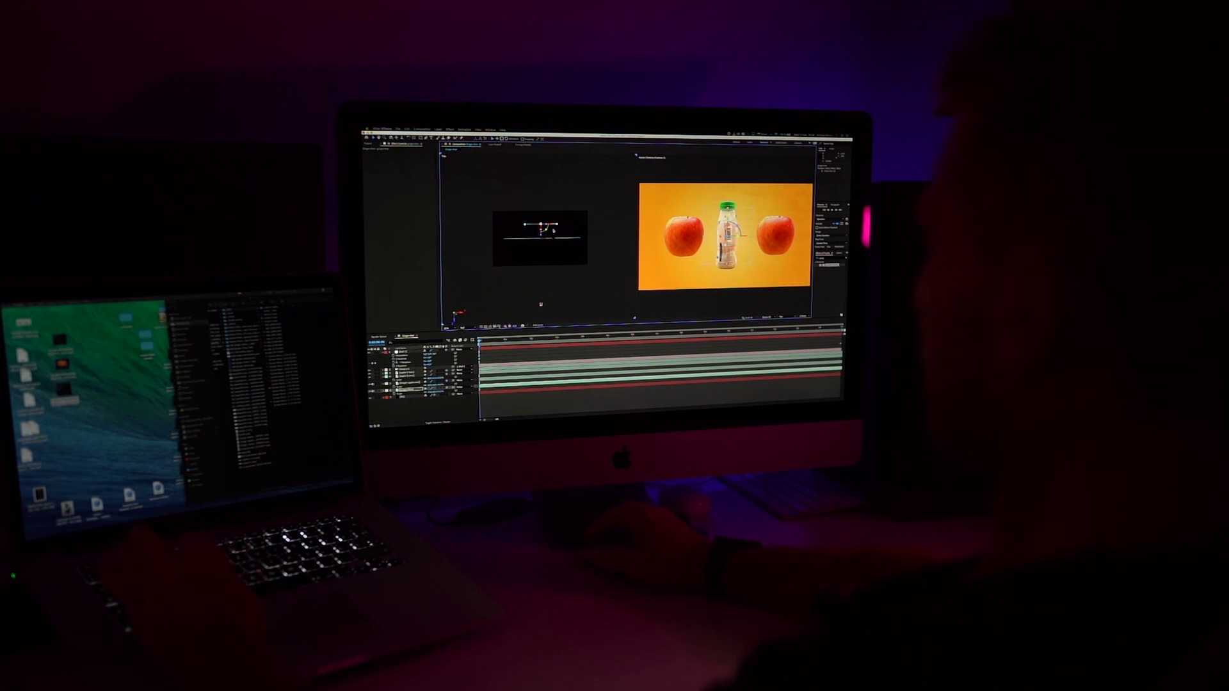
key("p")
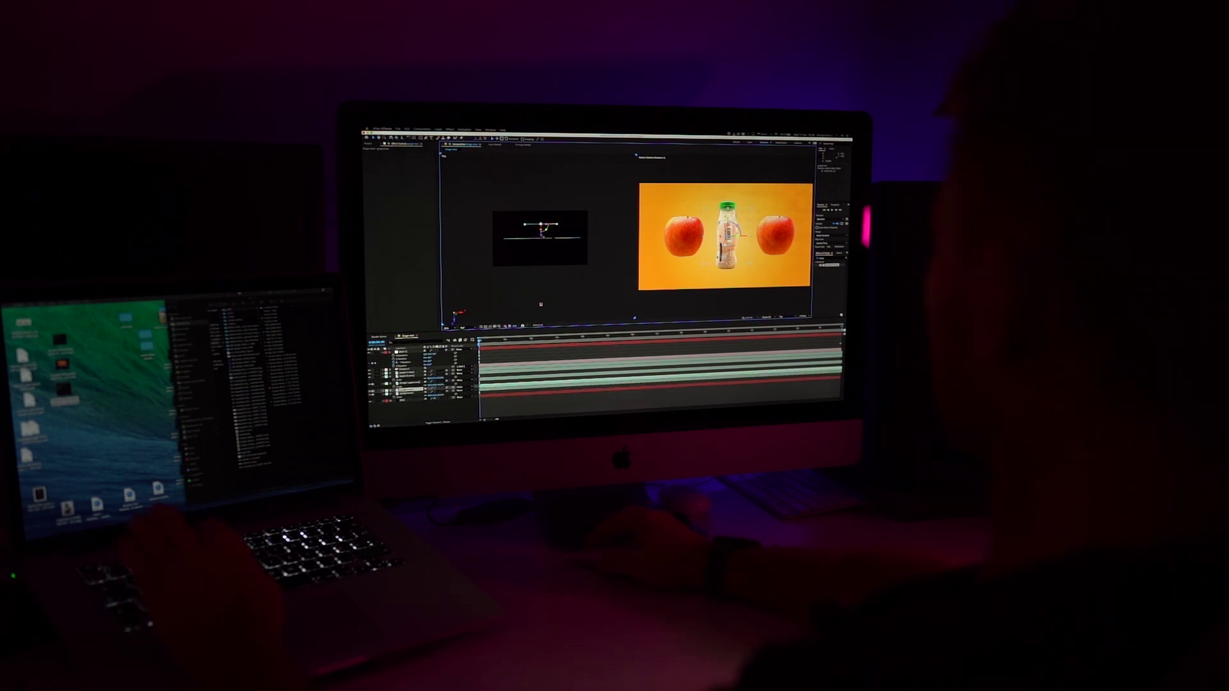
left_click_drag(541, 227, 541, 272)
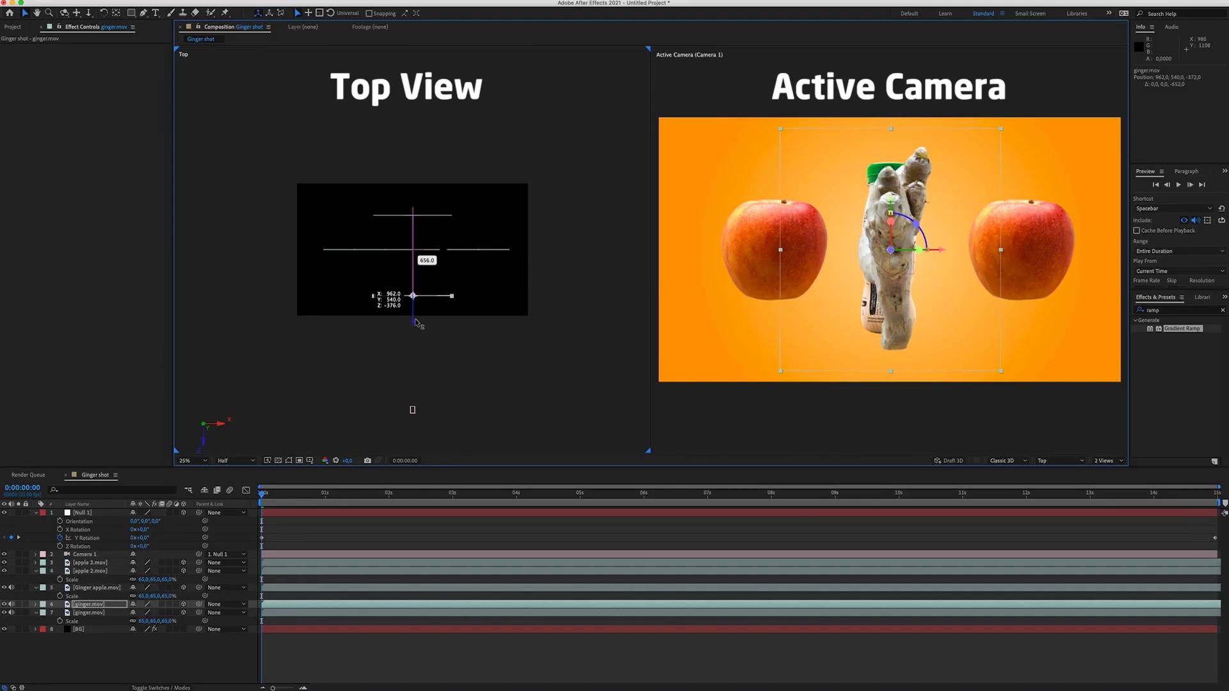
left_click_drag(416, 323, 414, 315)
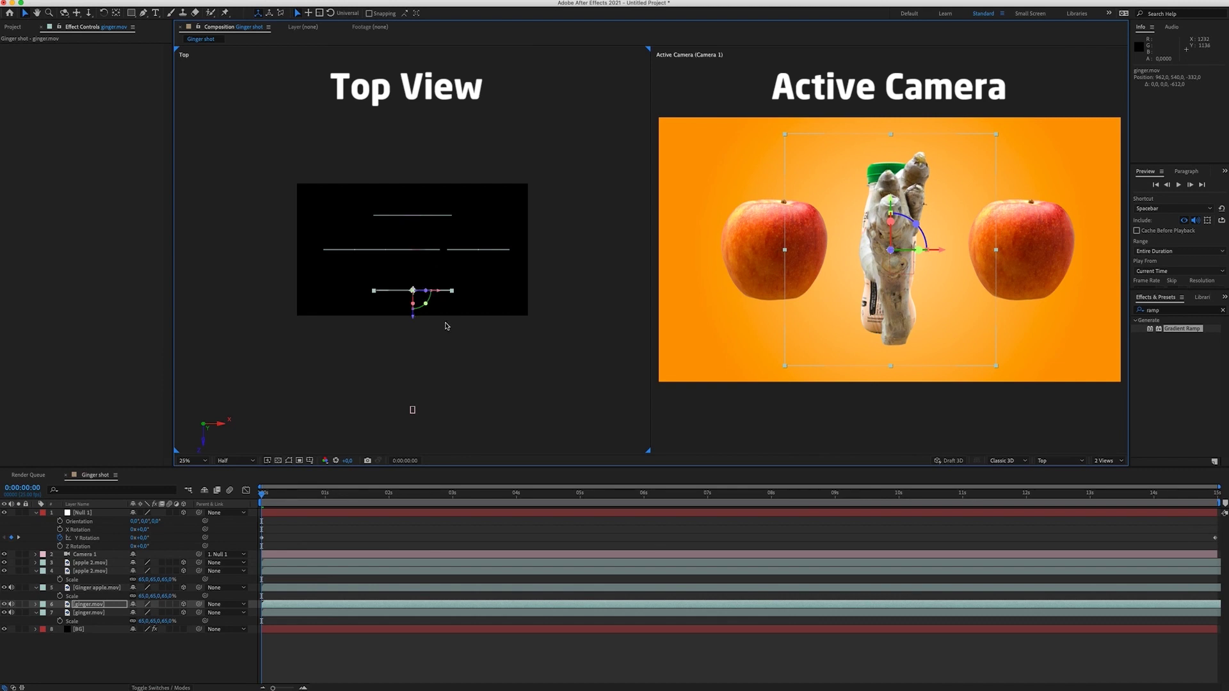
key("space")
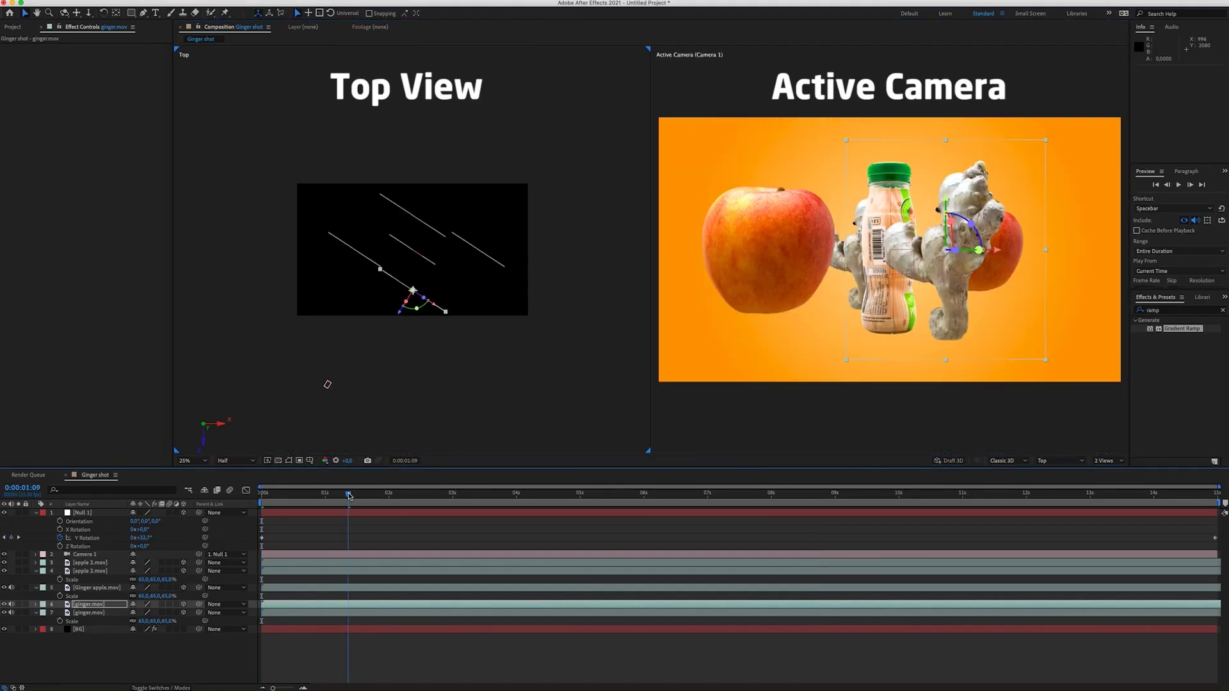
Step: Return the playhead to frame 0 and select the right-hand apple layer
left_click_drag(341, 498, 181, 492)
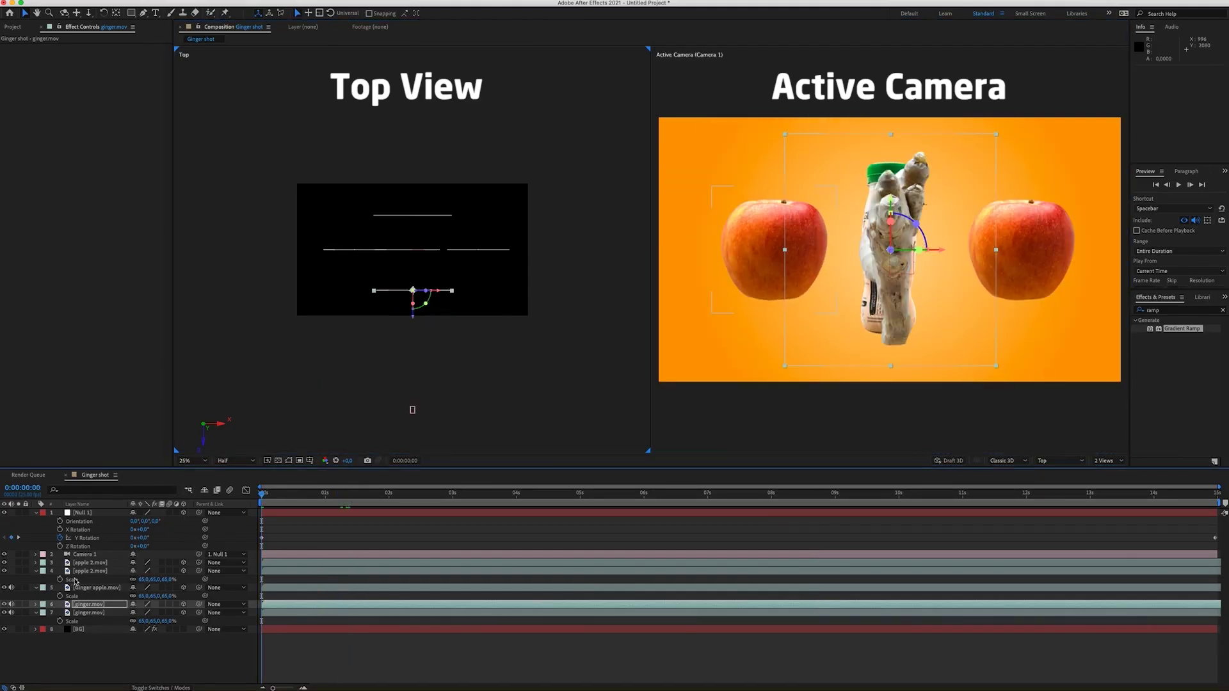
left_click(87, 562)
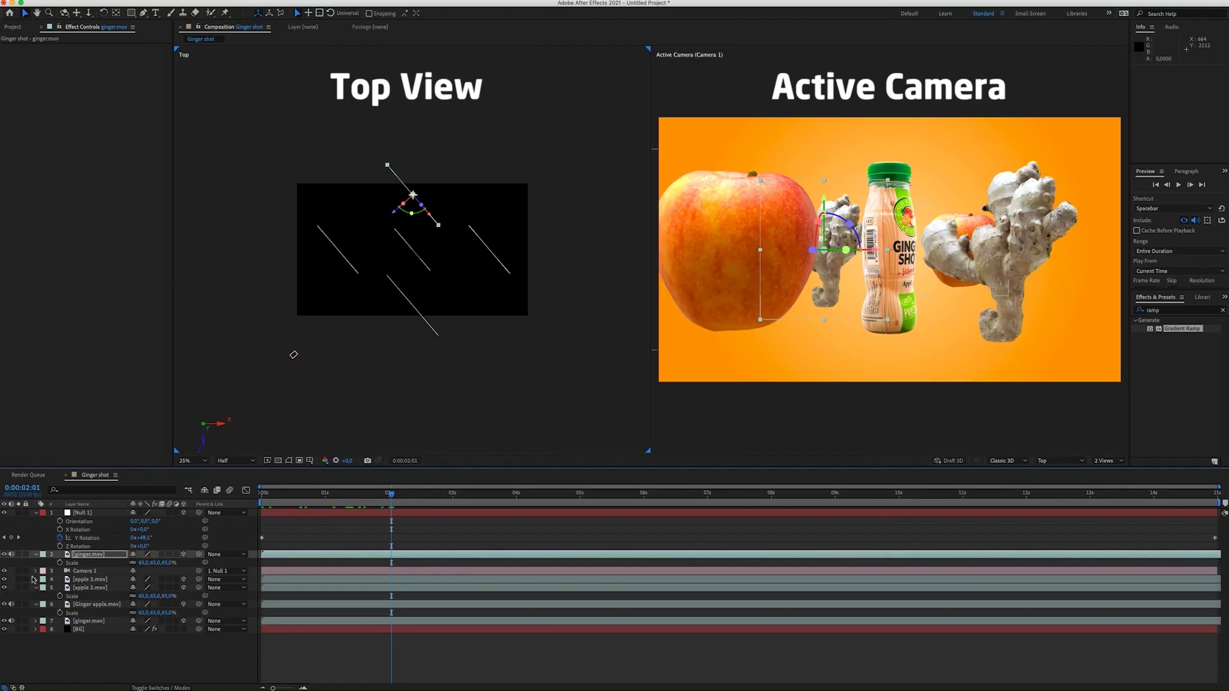
Step: In Camera 1's Camera Options, turn Depth of Field on and set Blur Level to 707%
left_click(35, 571)
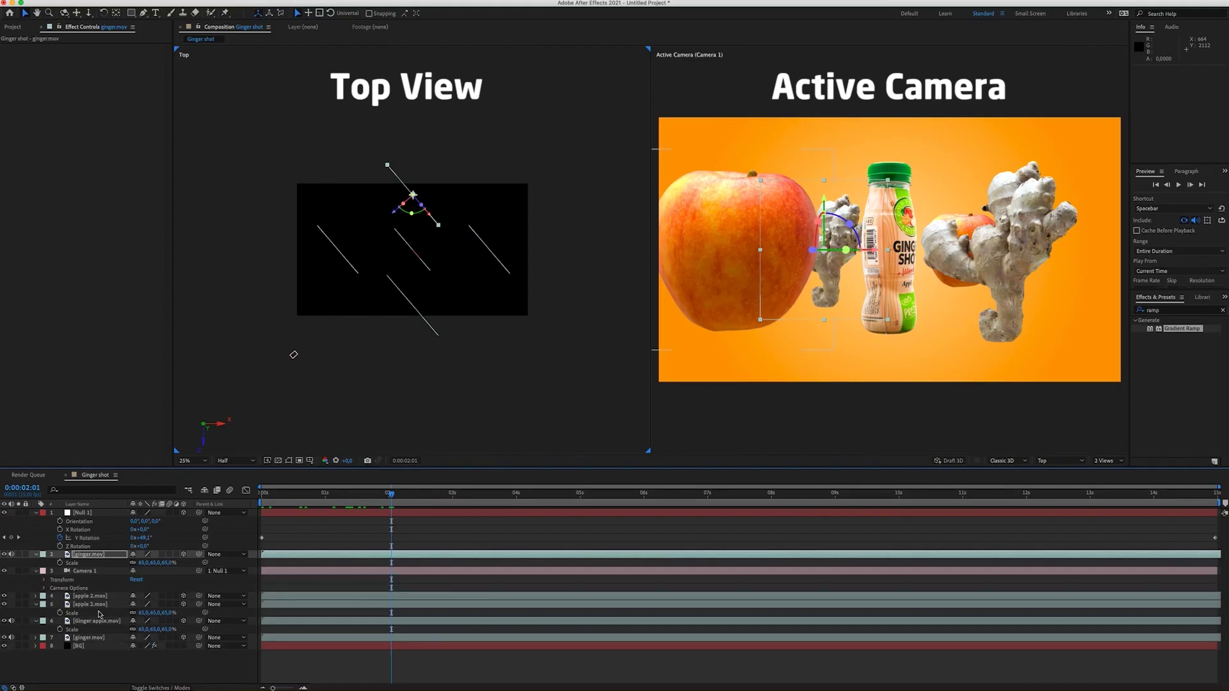
left_click(44, 588)
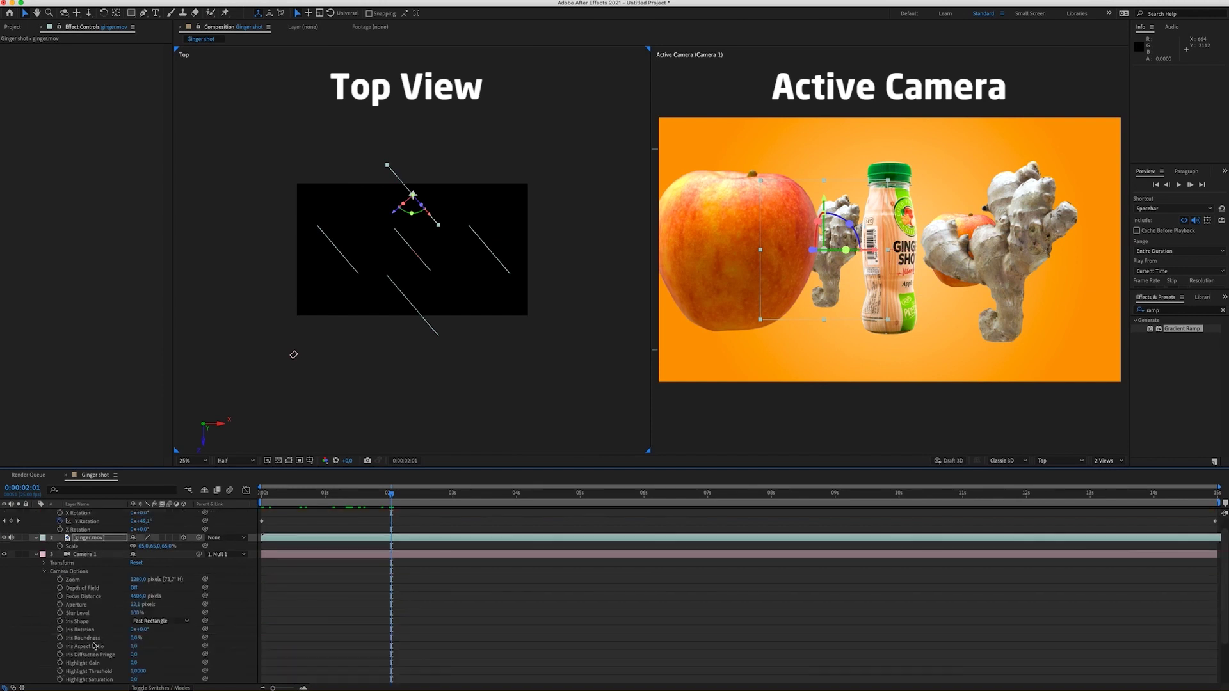
left_click(114, 588)
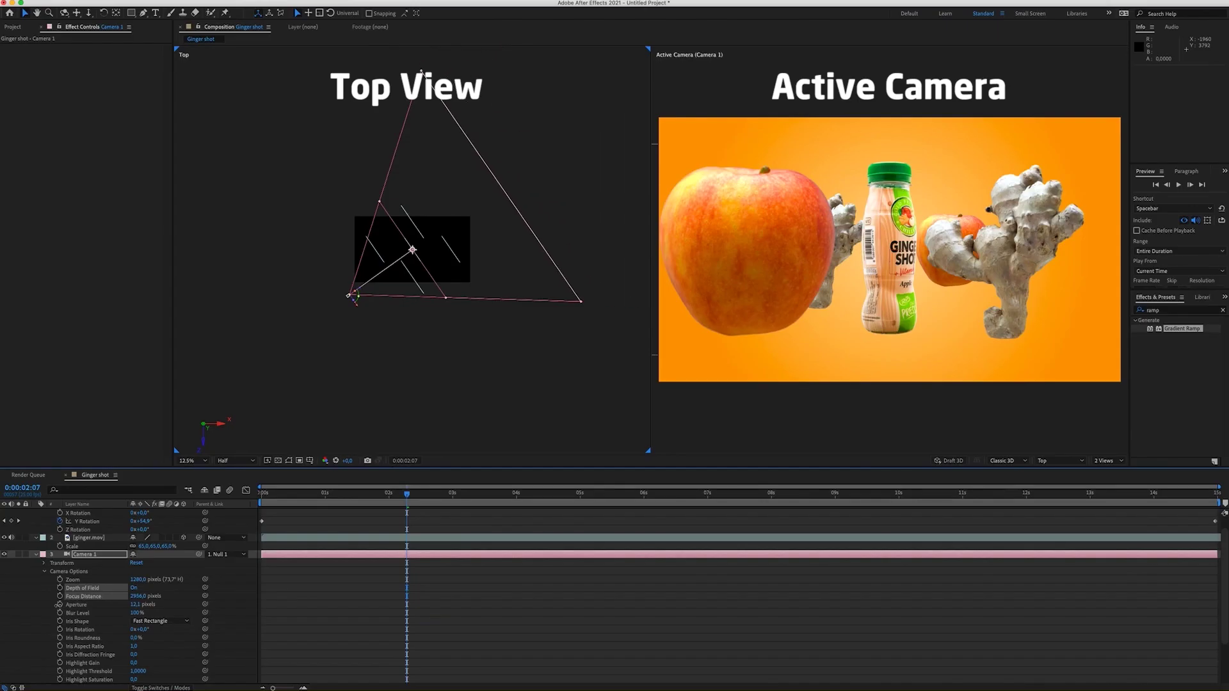
left_click_drag(46, 615, 8, 631)
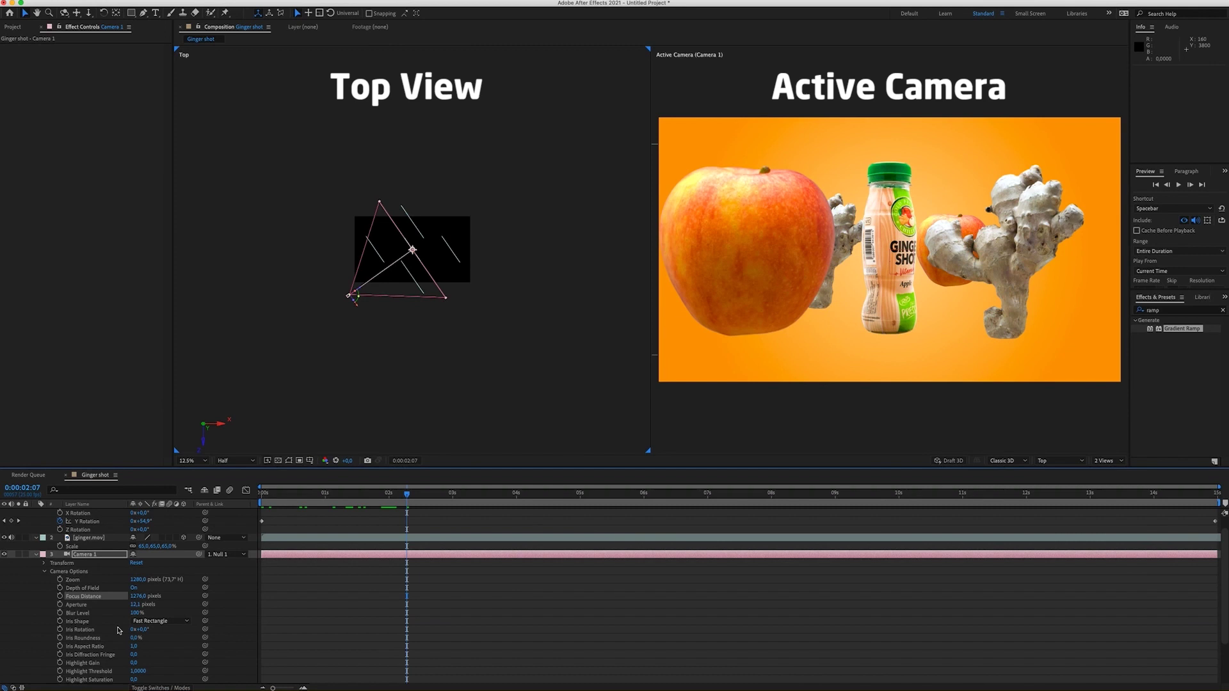
key("cmd+z")
left_click_drag(135, 615, 155, 612)
left_click_drag(416, 603, 407, 608)
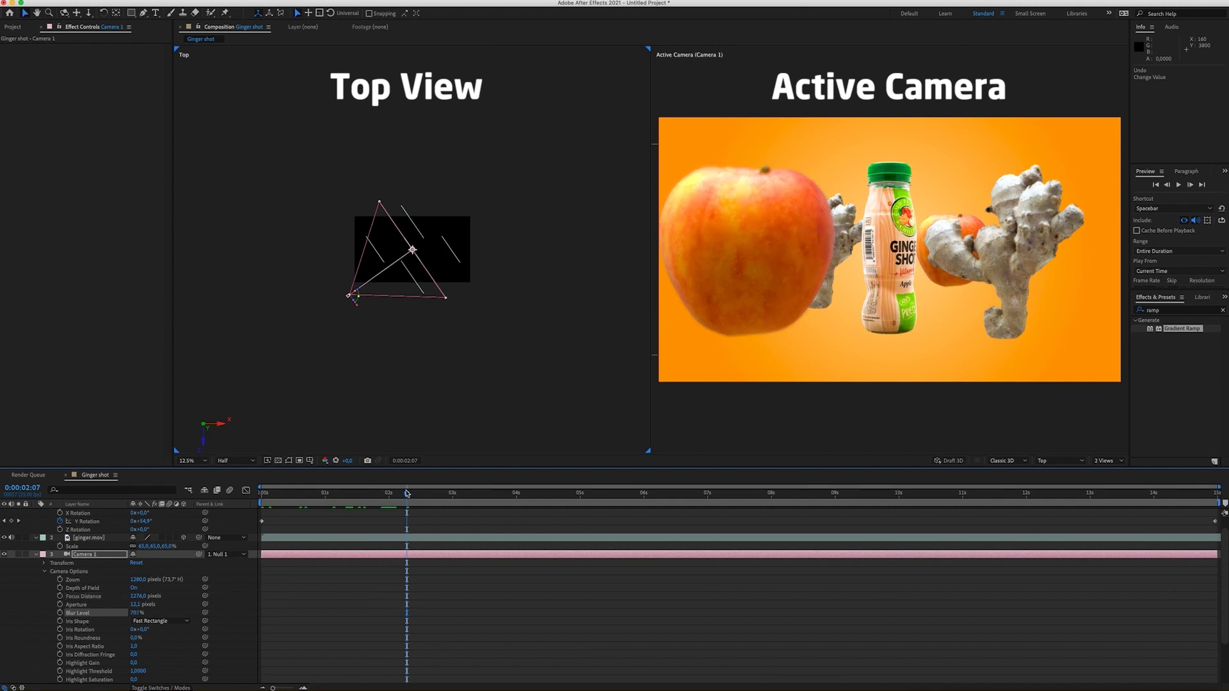
Step: Preview the orbit from the start to check the depth-of-field blur
left_click_drag(407, 494, 250, 507)
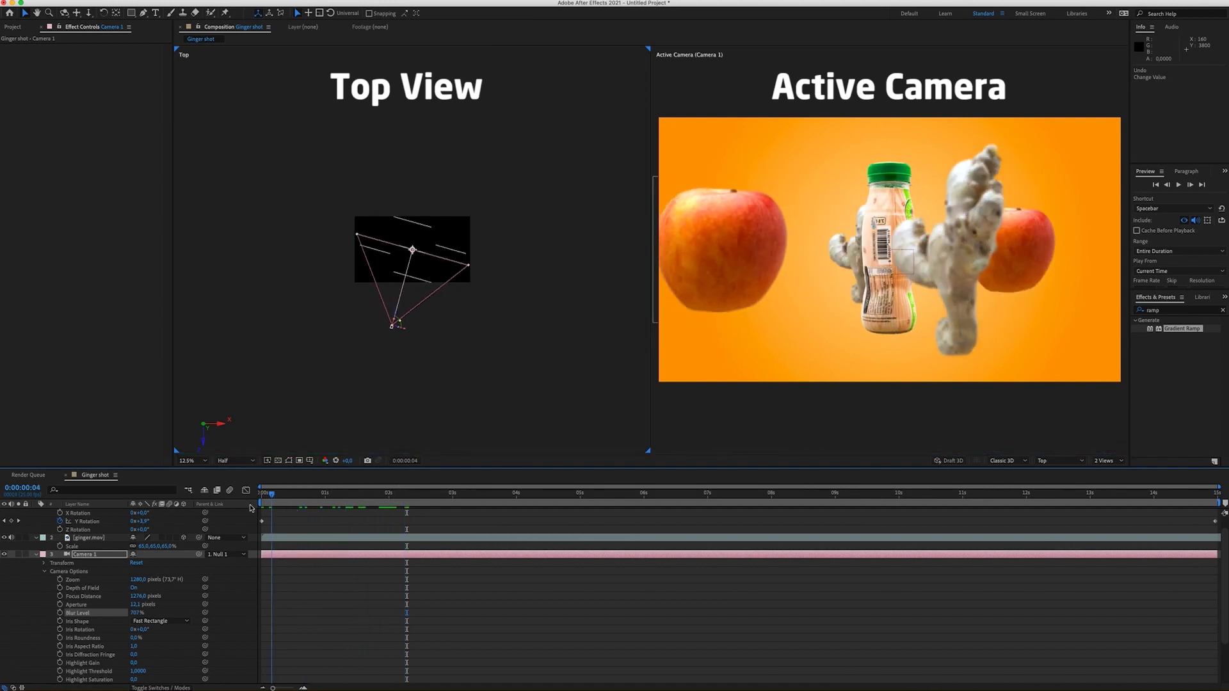
key("space")
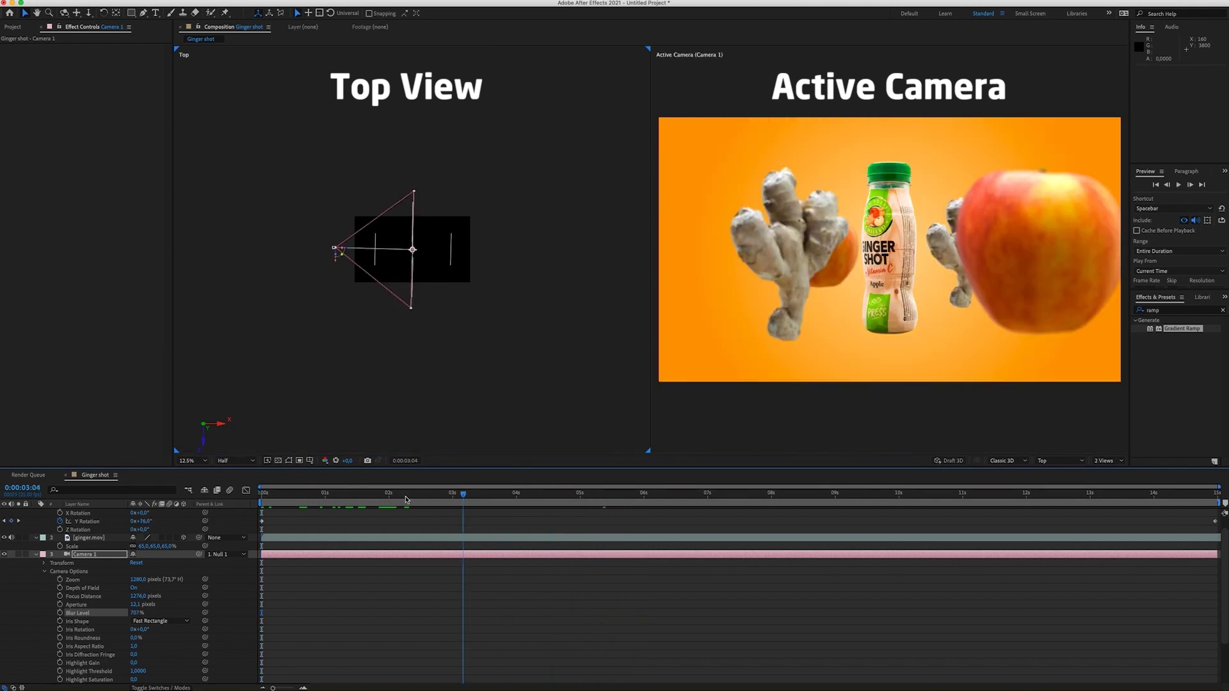
key("space")
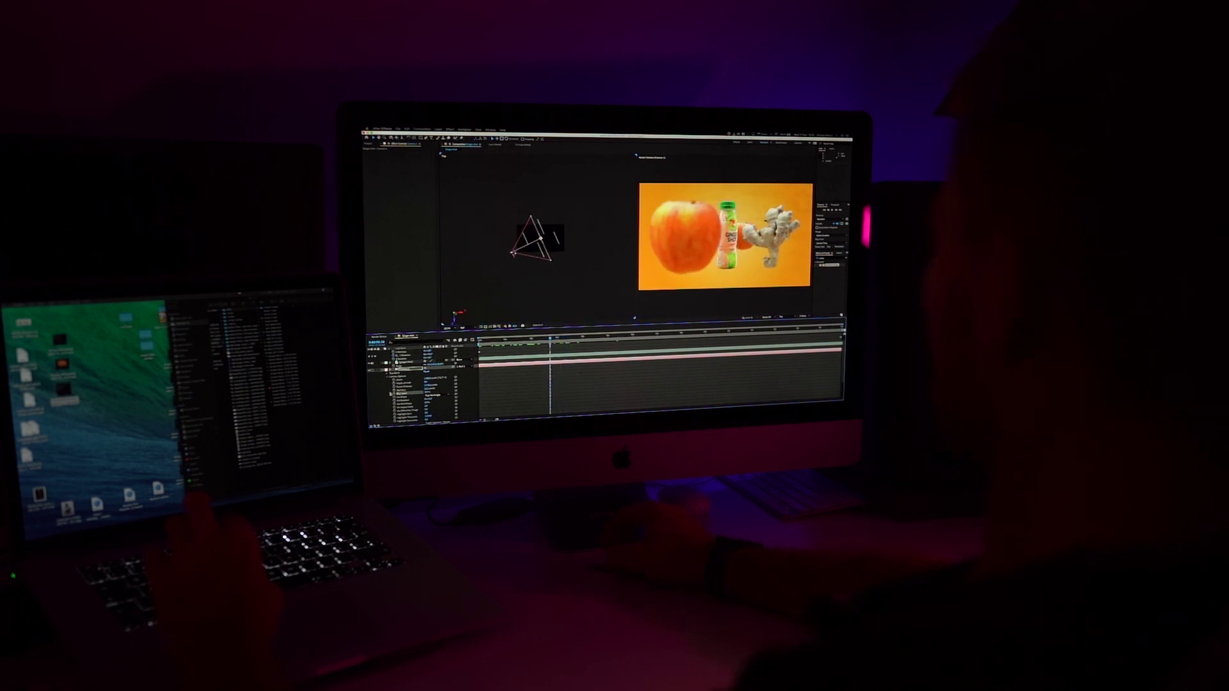
Step: Duplicate the two apples and the ginger, leaving out the bottle, and raise the copies above the orbit
key("u")
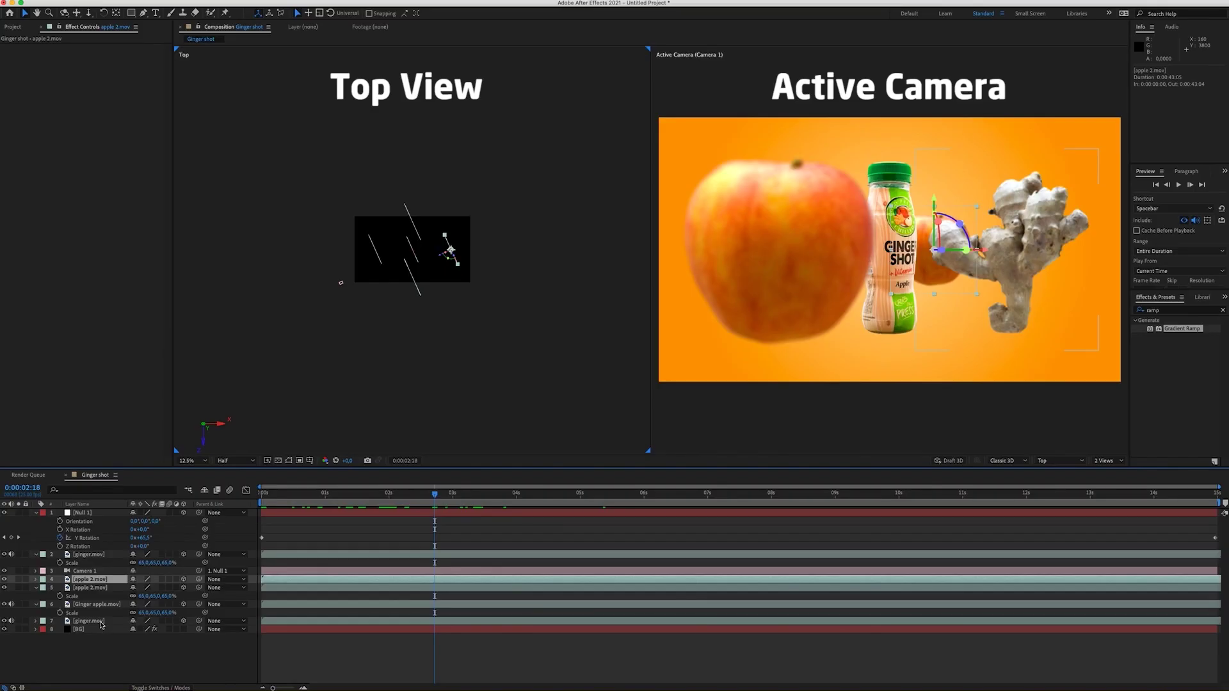
left_click(100, 621, "shift")
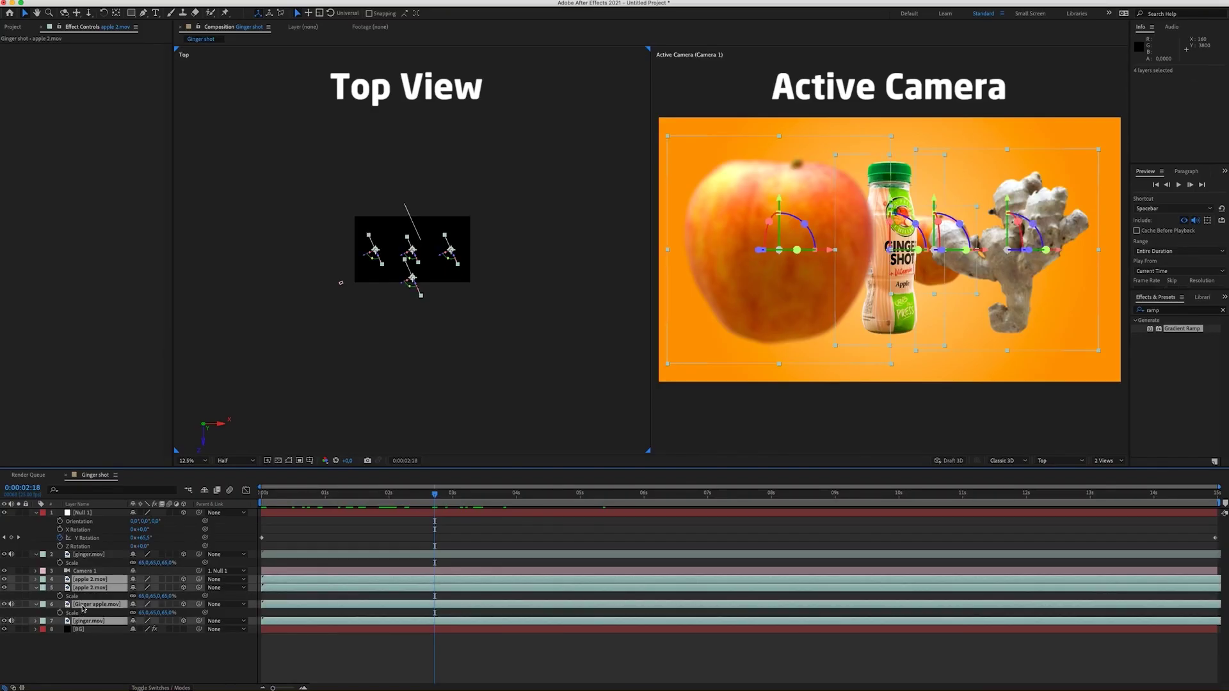
left_click(83, 605, "super")
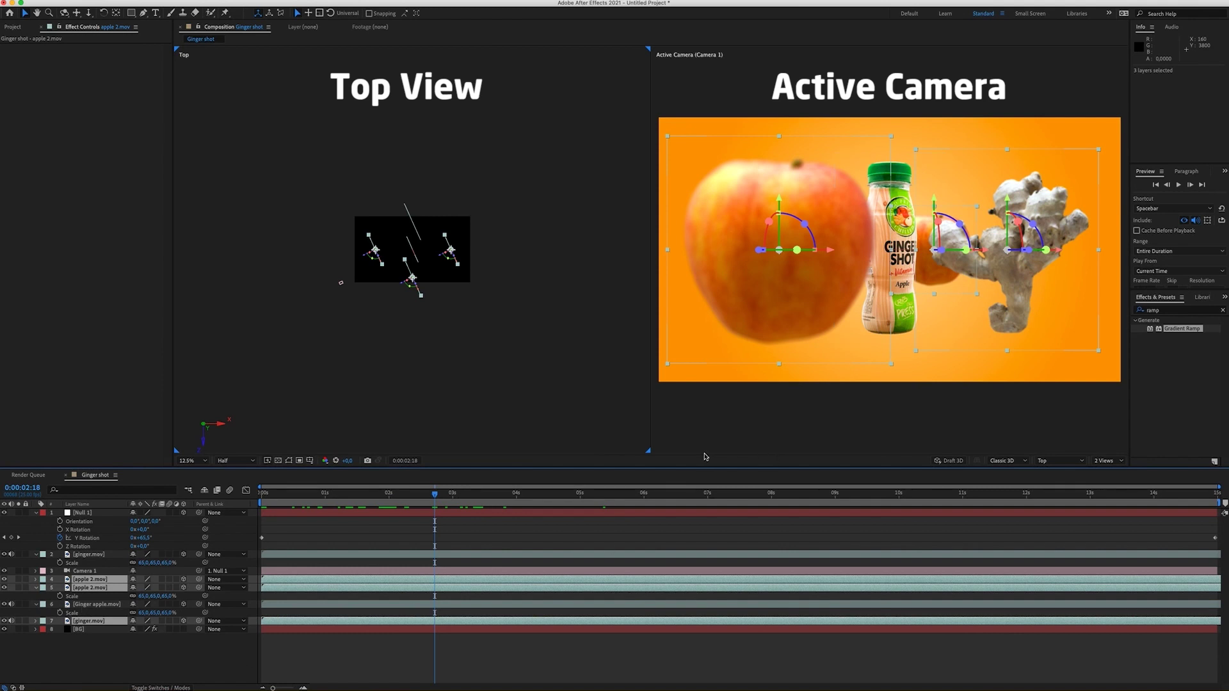
key("super+d")
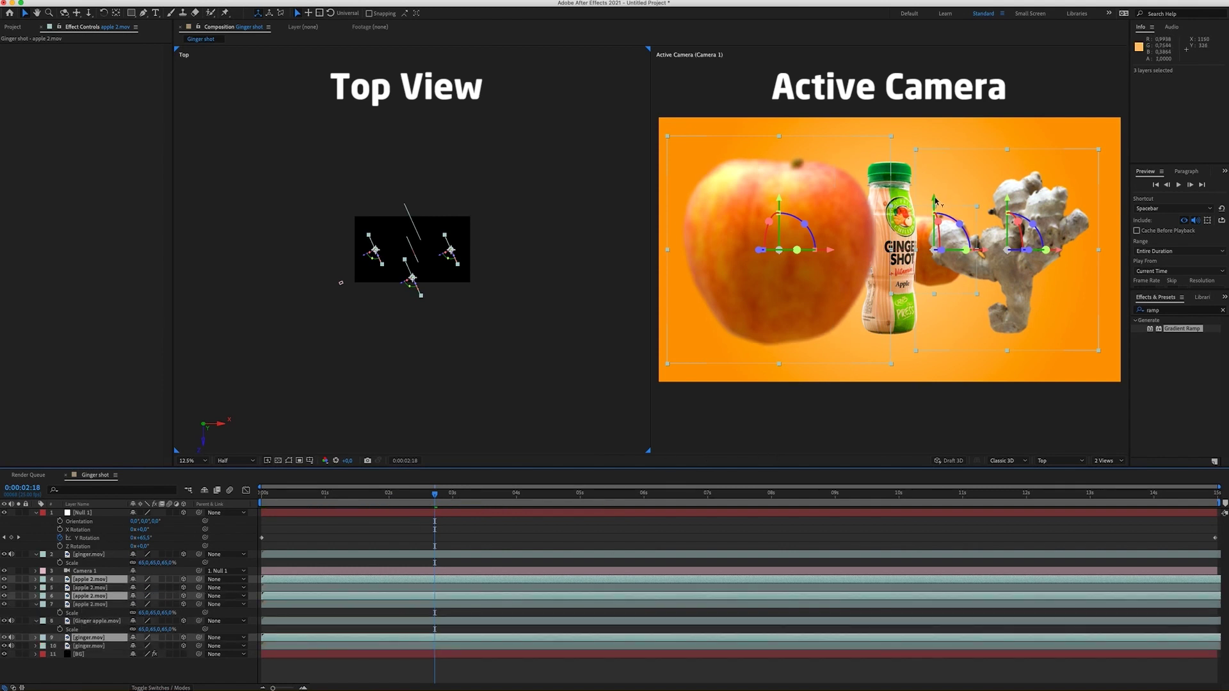
left_click_drag(934, 201, 925, 96)
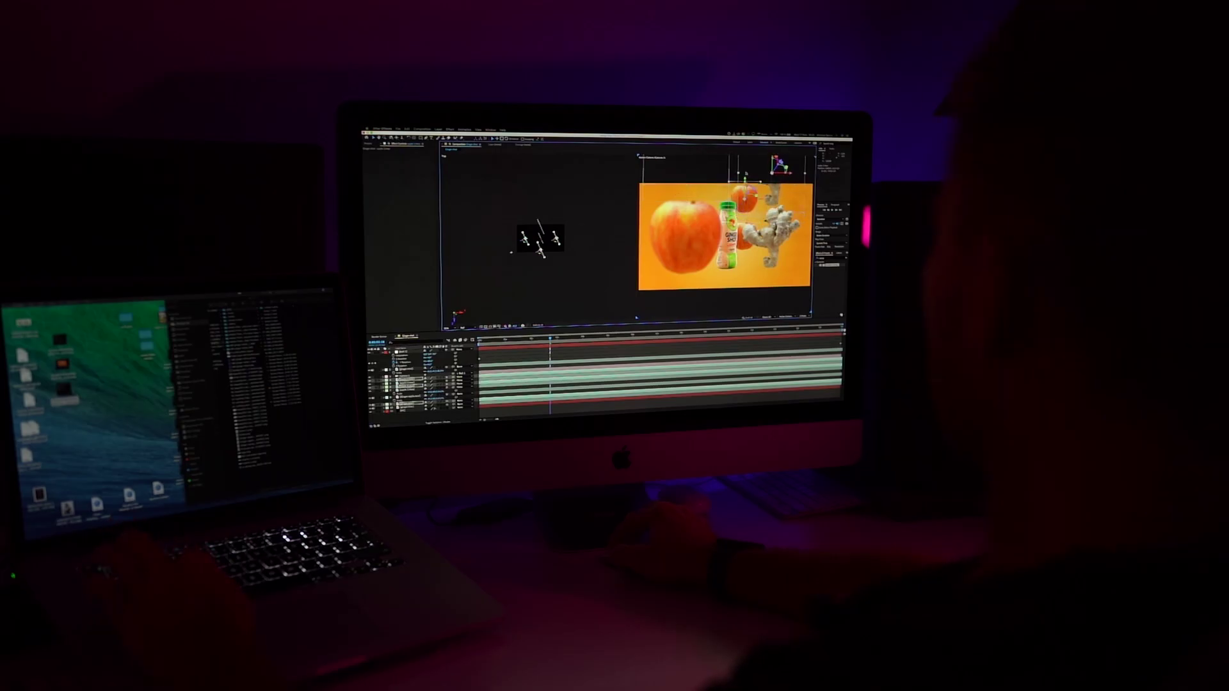
Step: Make another set of fruit copies at the frame's bottom and preview from the start
key("super+d")
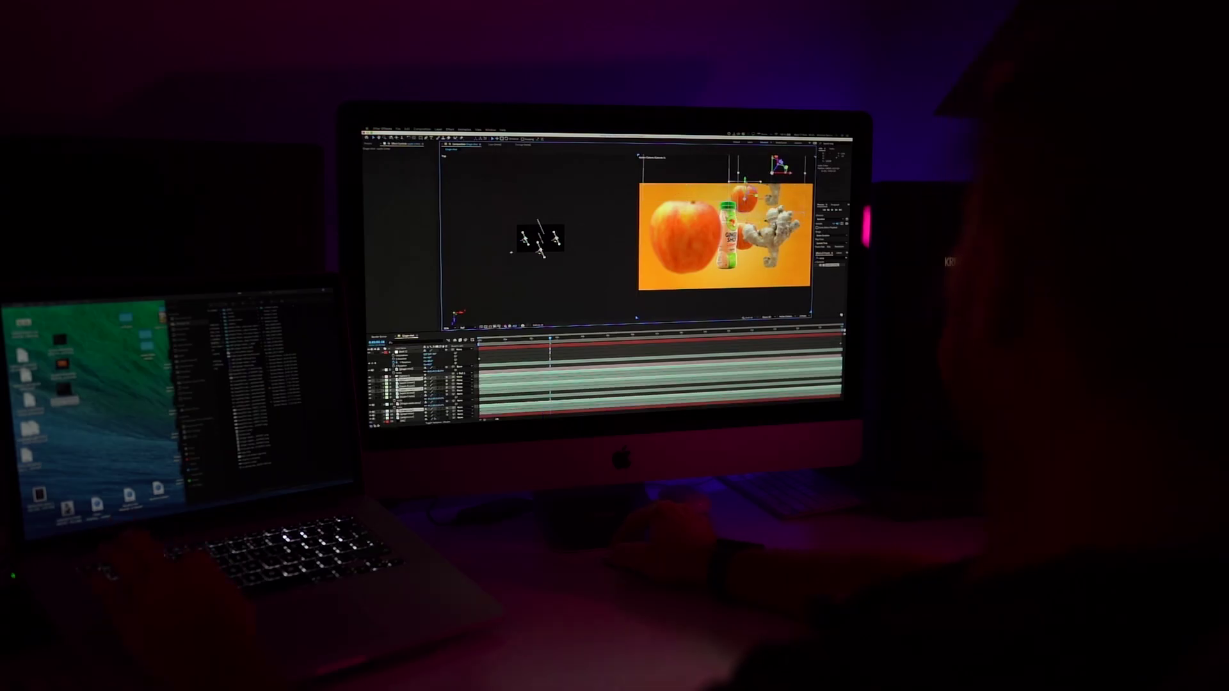
left_click_drag(771, 167, 742, 298)
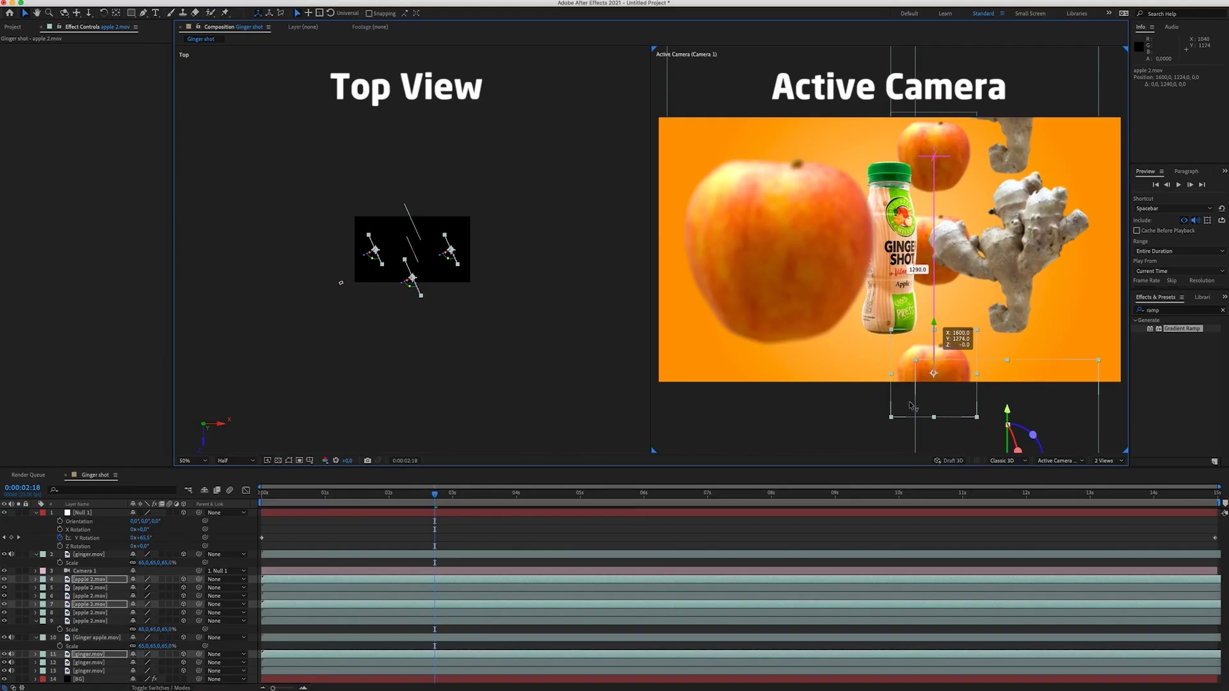
left_click_drag(908, 431, 908, 395)
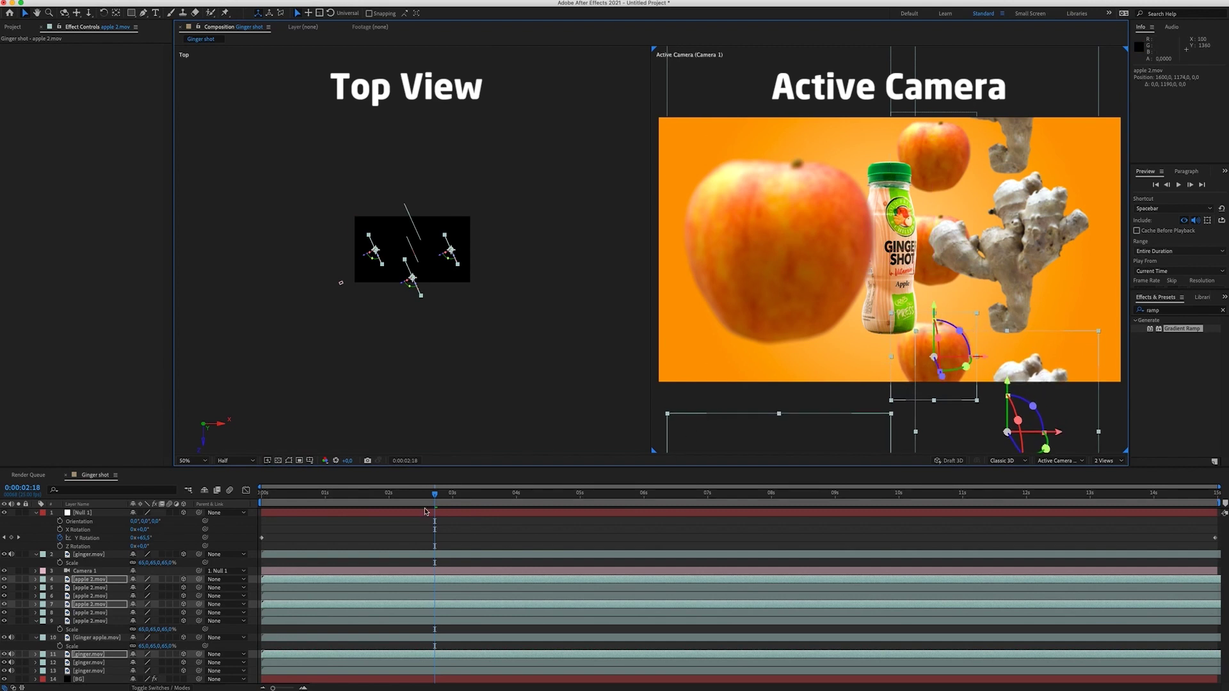
left_click_drag(433, 494, 250, 494)
key("space")
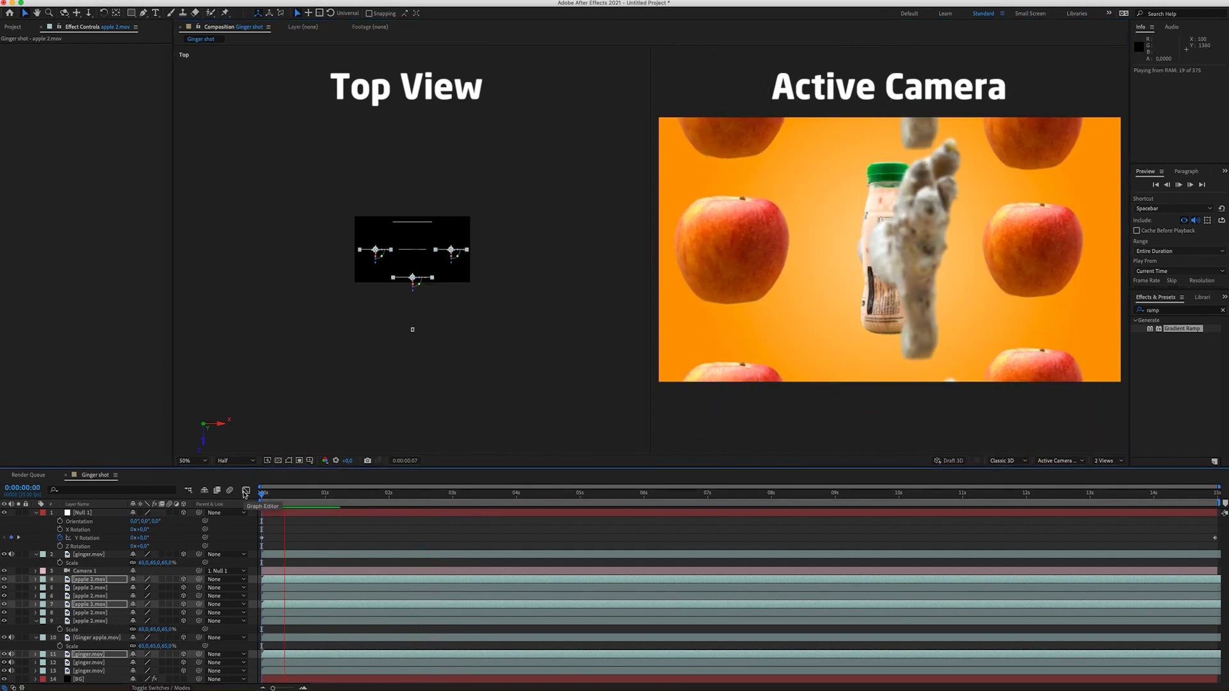